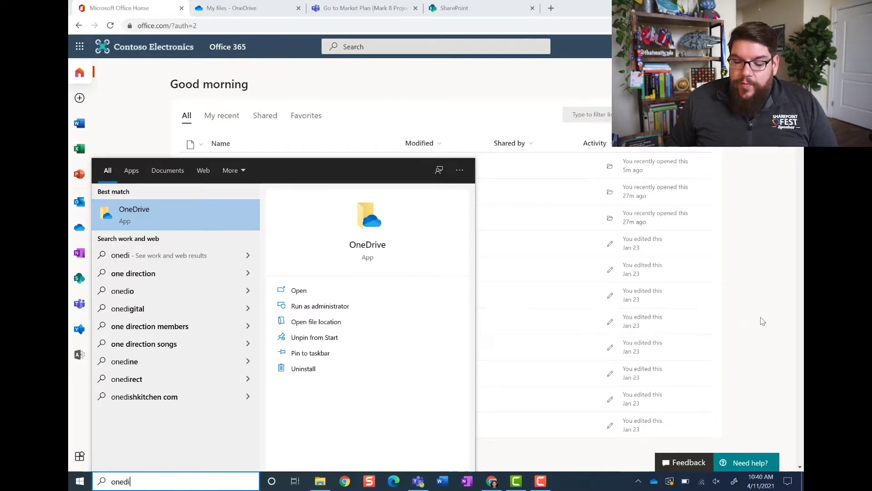
Add a Contoso work account in the OneDrive sync client's account settings and sign in with the account password
{"action": "left_click", "coordinate": [762, 321]}
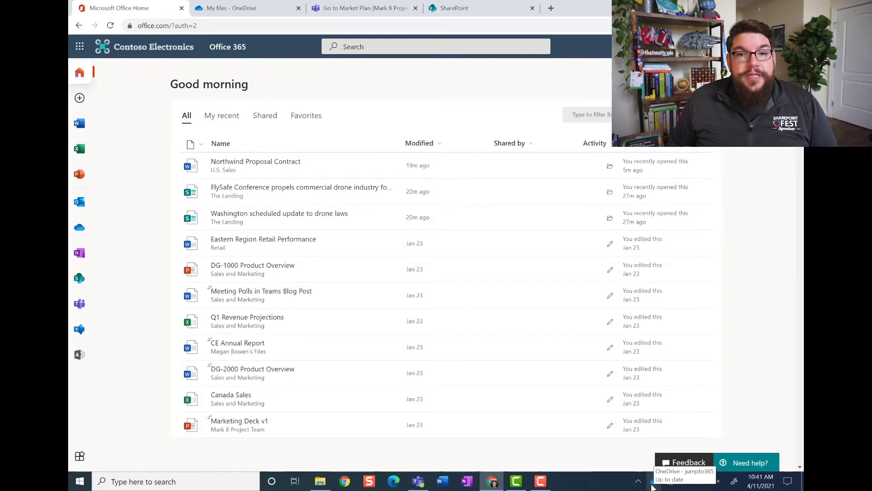
{"action": "left_click", "coordinate": [652, 485]}
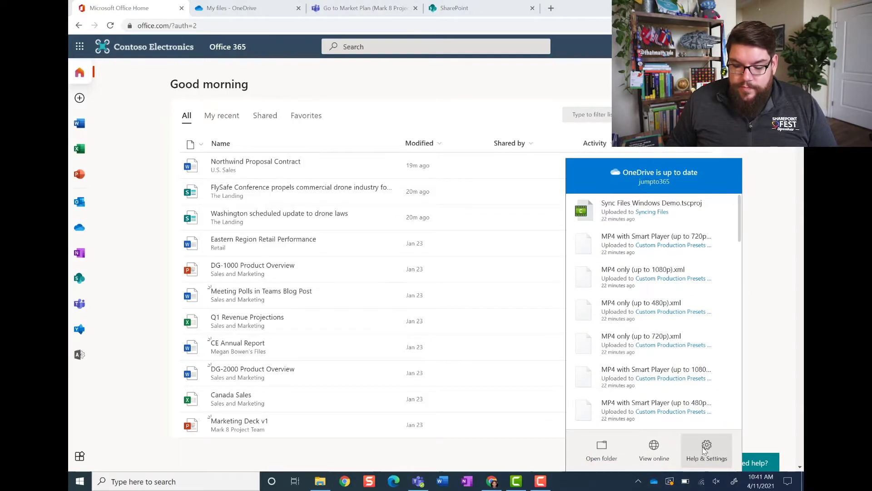
{"action": "left_click", "coordinate": [704, 444]}
{"action": "left_click", "coordinate": [649, 329]}
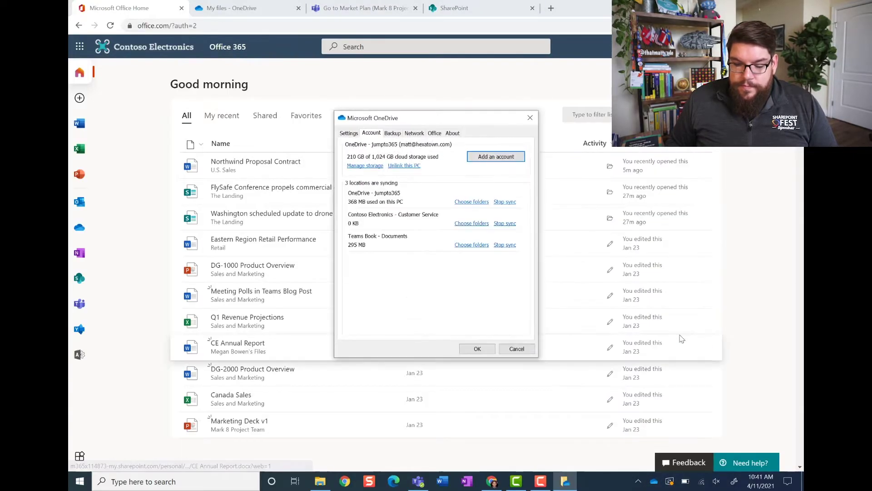
{"action": "left_click", "coordinate": [495, 156]}
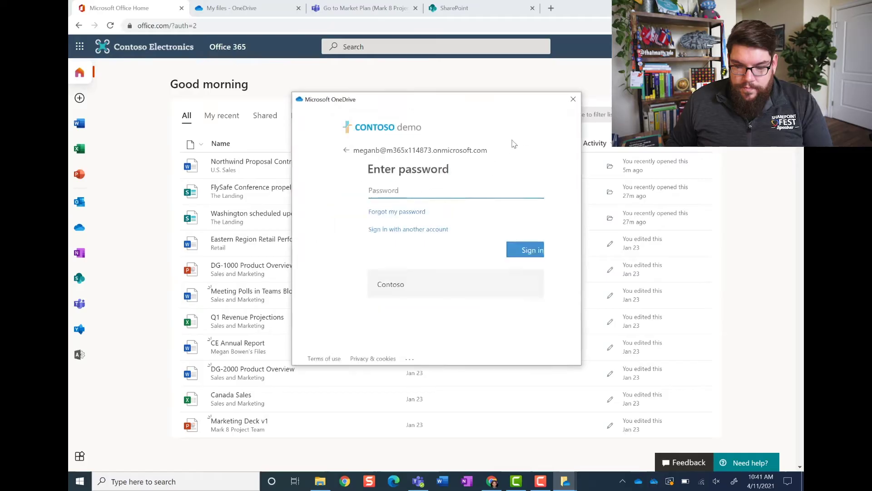
{"action": "left_click", "coordinate": [487, 249]}
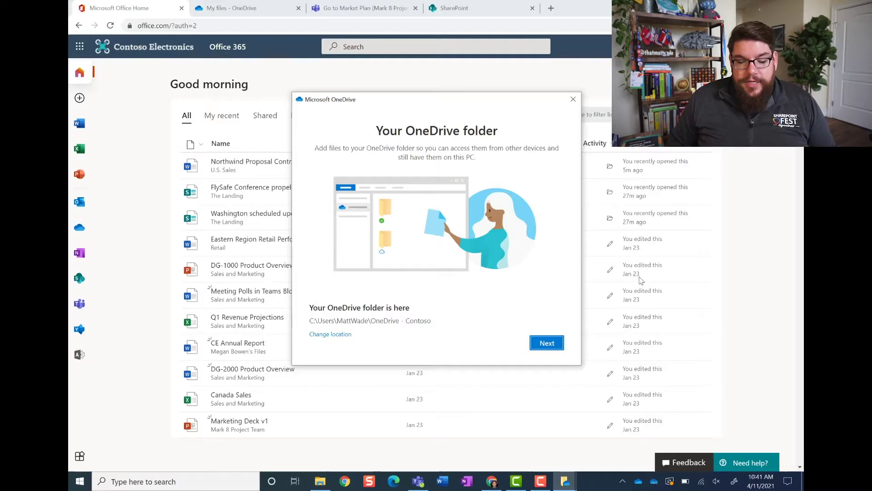
Accept the existing OneDrive - Contoso folder as the sync location and go through the remaining OneDrive setup pages
{"action": "left_click", "coordinate": [553, 347]}
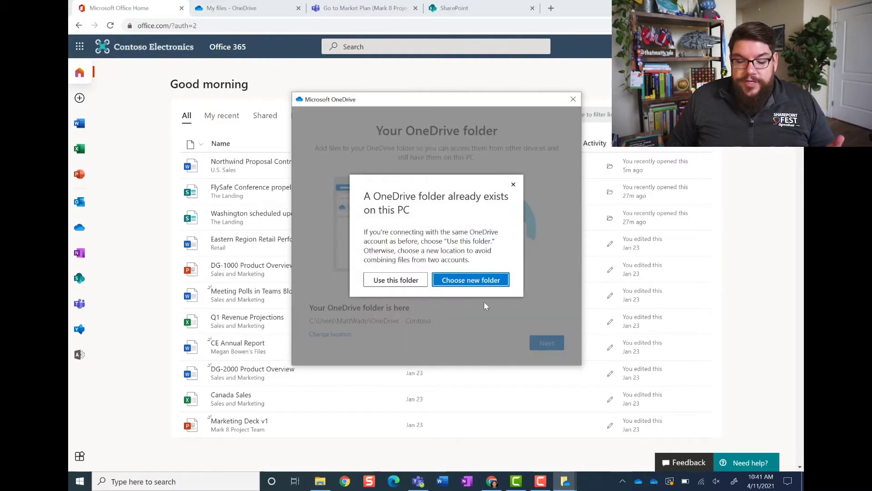
{"action": "left_click", "coordinate": [393, 280]}
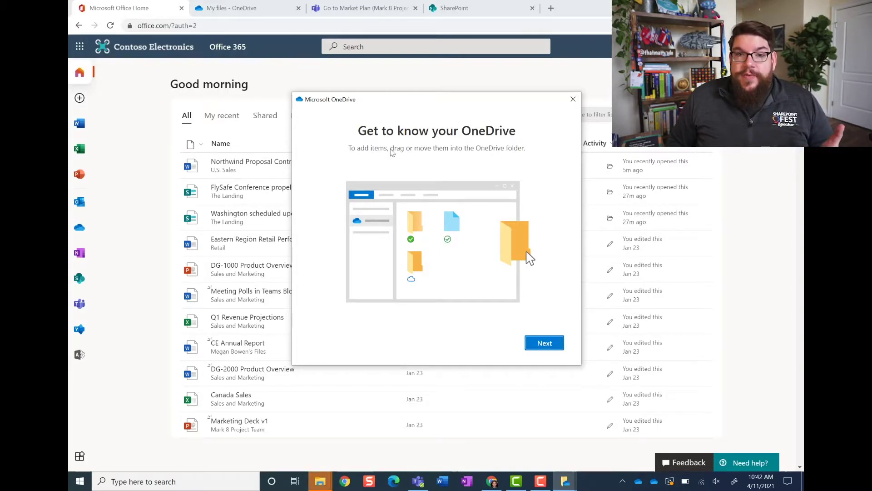
{"action": "left_click", "coordinate": [530, 346]}
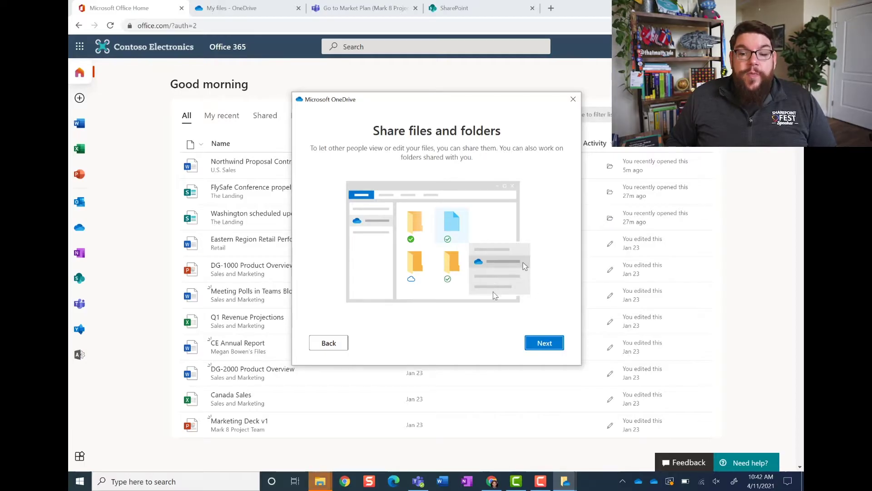
{"action": "left_click", "coordinate": [532, 344]}
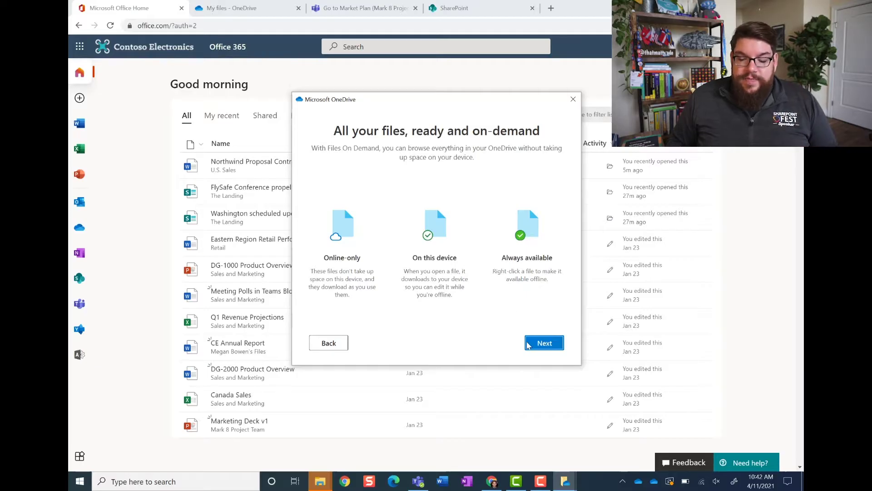
{"action": "left_click", "coordinate": [528, 347]}
{"action": "left_click", "coordinate": [542, 346]}
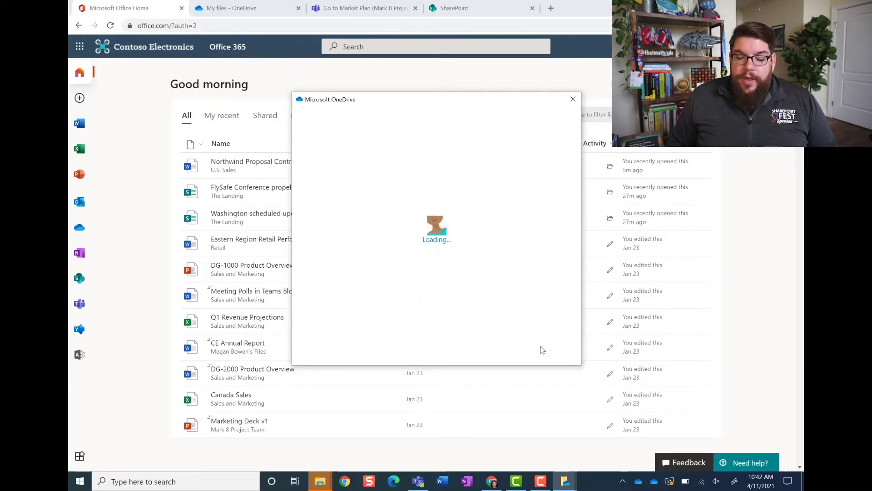
{"action": "left_click", "coordinate": [531, 344]}
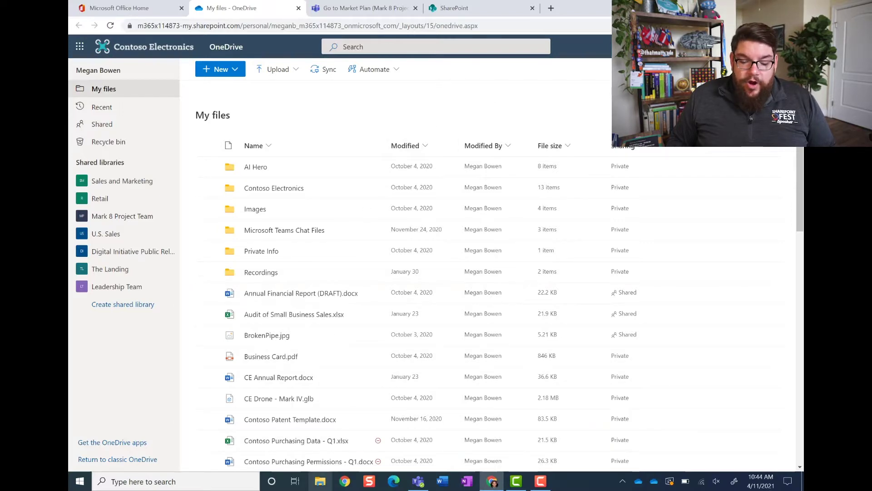
Open the OneDrive - Contoso folder in File Explorer and compare its contents with My files in the browser
{"action": "left_click", "coordinate": [320, 482]}
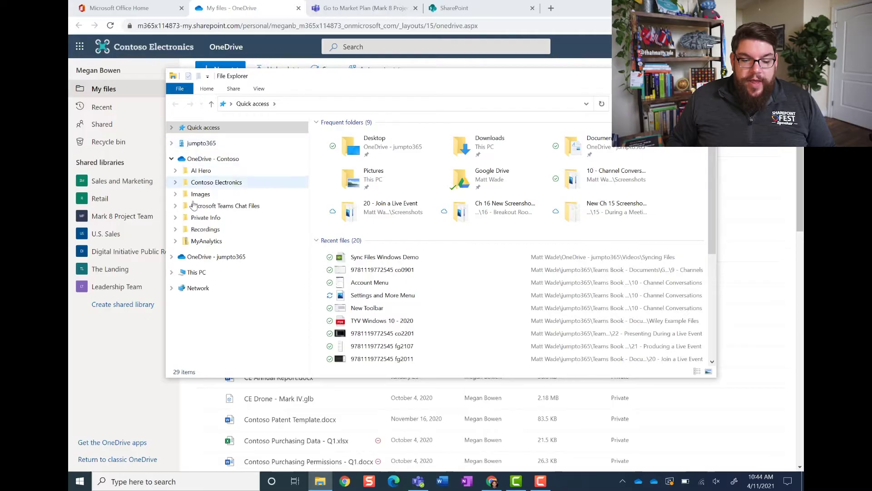
{"action": "left_click", "coordinate": [207, 162]}
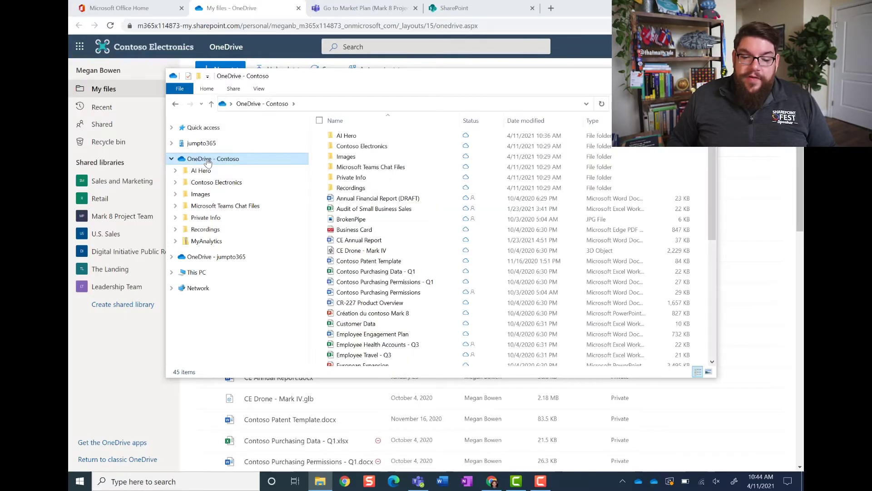
{"action": "left_click", "coordinate": [262, 20]}
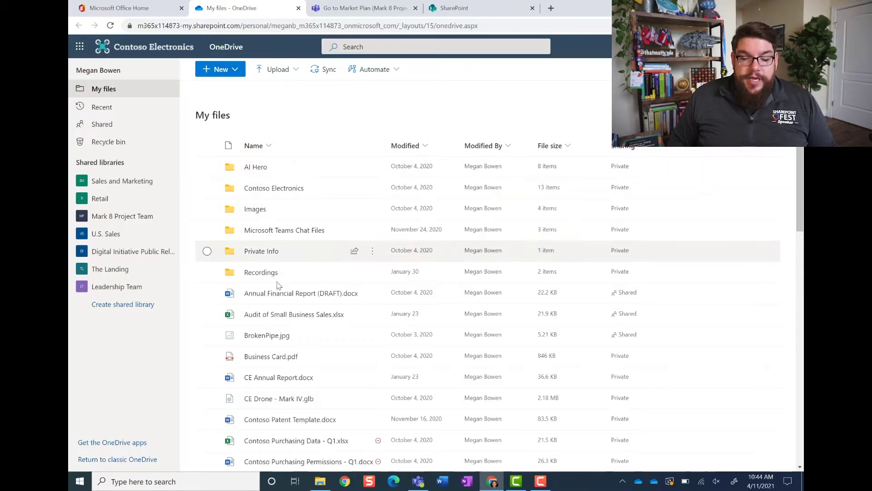
{"action": "scroll", "coordinate": [268, 272], "scroll_direction": "down", "scroll_amount": 10}
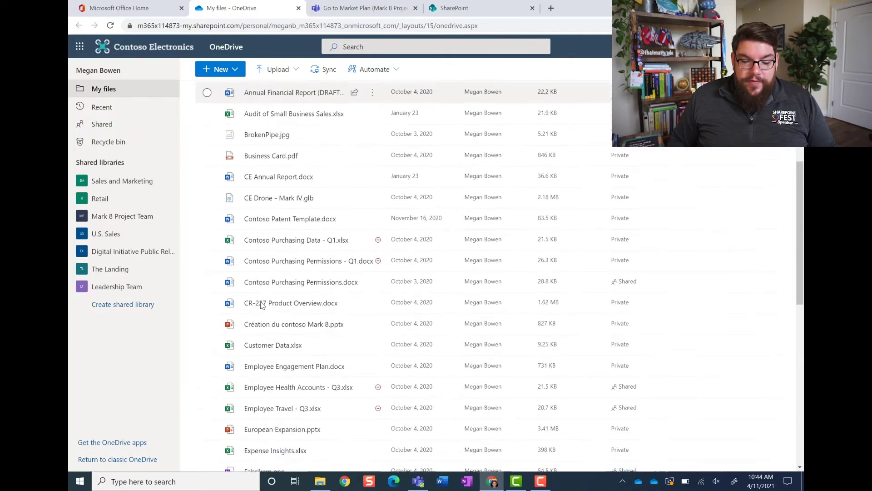
{"action": "scroll", "coordinate": [262, 305], "scroll_direction": "down", "scroll_amount": 5}
Return to File Explorer and examine the sync status of the files in the OneDrive - Contoso folder
{"action": "left_click", "coordinate": [320, 480]}
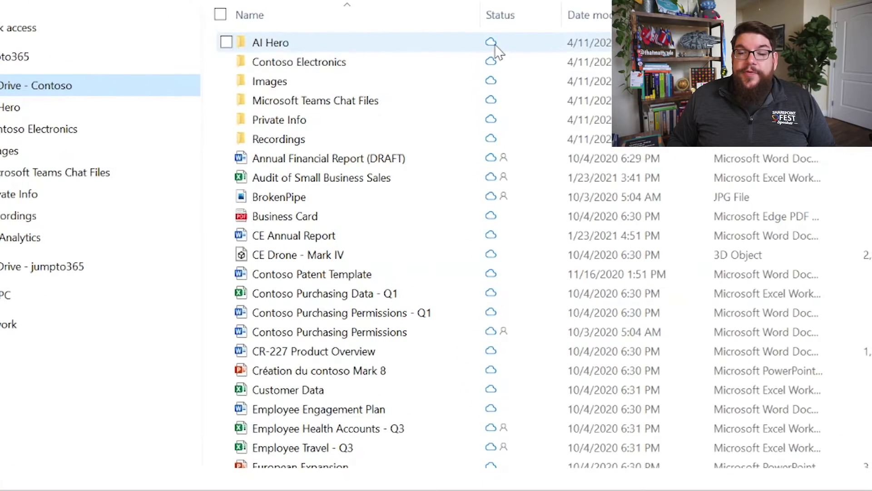
{"action": "scroll", "coordinate": [468, 193], "scroll_direction": "down", "scroll_amount": 3}
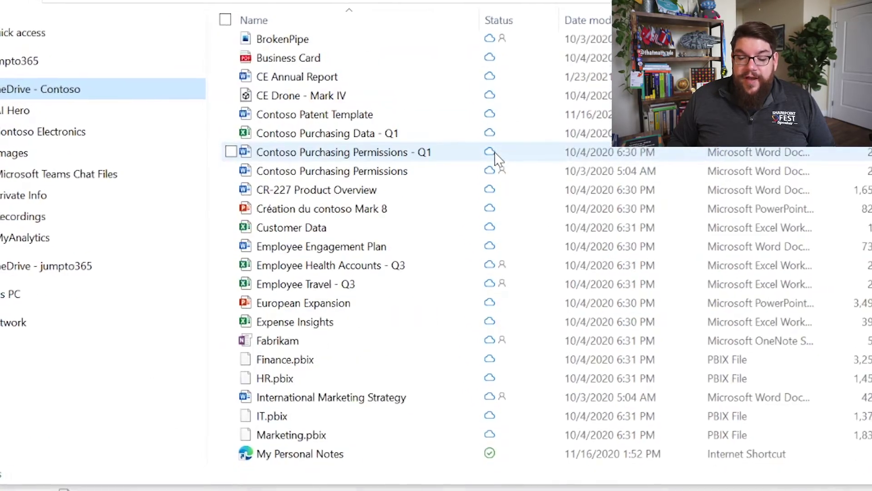
{"action": "scroll", "coordinate": [495, 151], "scroll_direction": "down", "scroll_amount": 5}
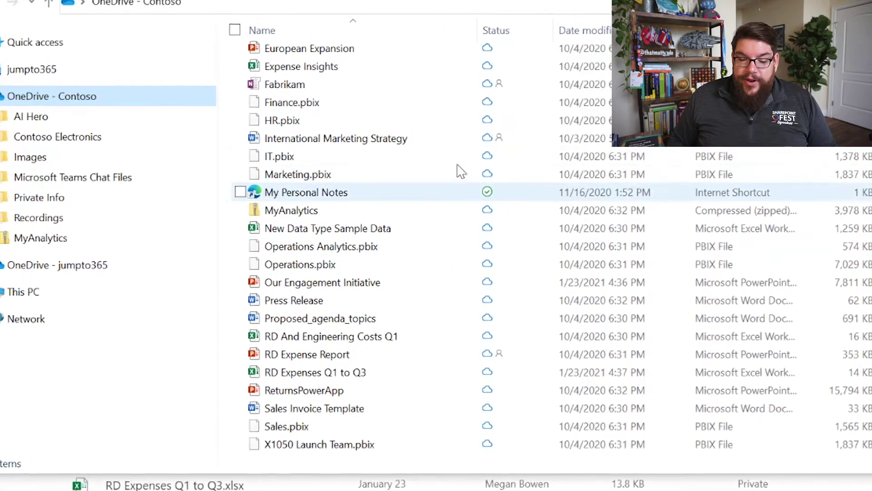
{"action": "scroll", "coordinate": [376, 142], "scroll_direction": "up", "scroll_amount": 3}
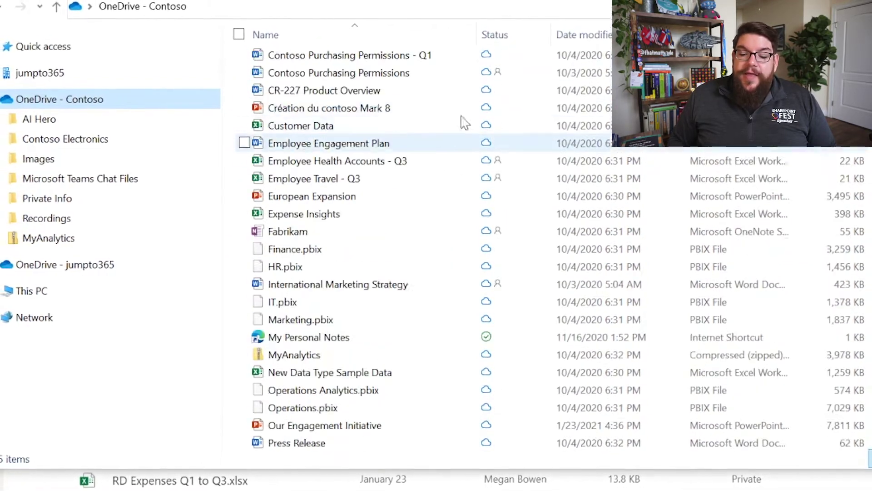
{"action": "mouse_move", "coordinate": [430, 110]}
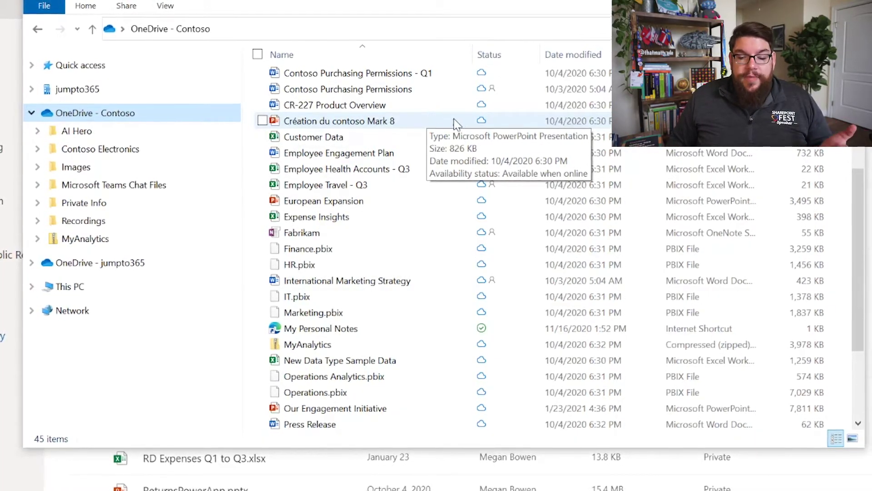
Set the Contoso Purchasing Permissions document to always be kept on this device
{"action": "left_click", "coordinate": [358, 93]}
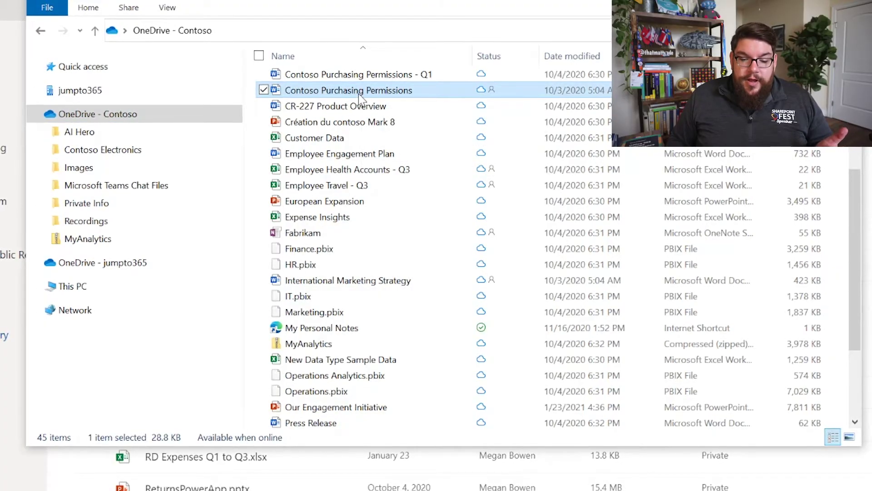
{"action": "left_click", "coordinate": [358, 94]}
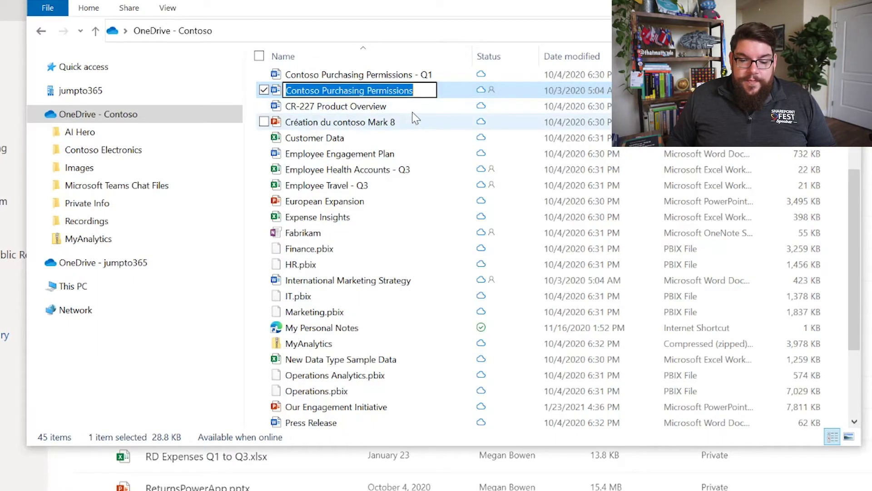
{"action": "key", "text": "Escape"}
{"action": "right_click", "coordinate": [445, 91]}
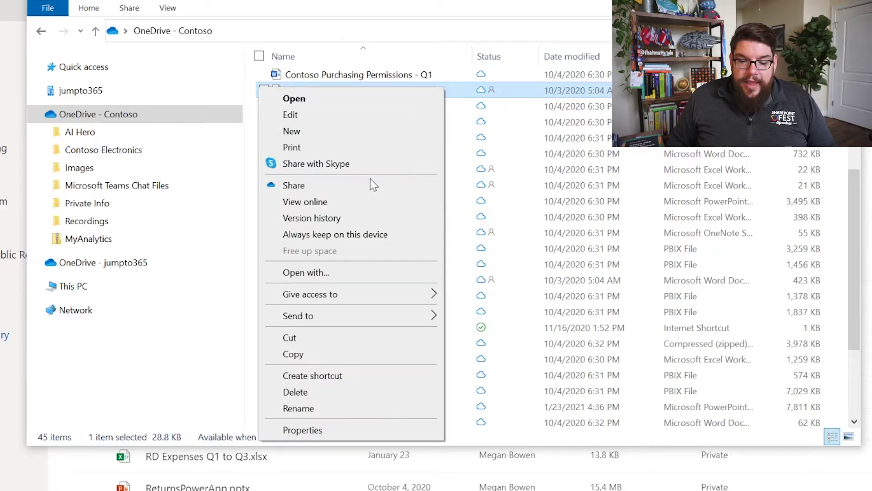
{"action": "left_click", "coordinate": [317, 235]}
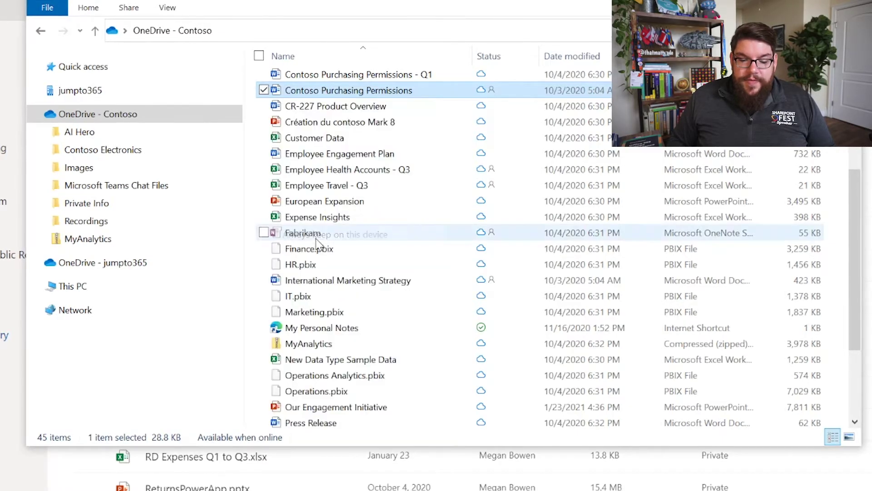
{"action": "scroll", "coordinate": [421, 147], "scroll_direction": "up", "scroll_amount": 2}
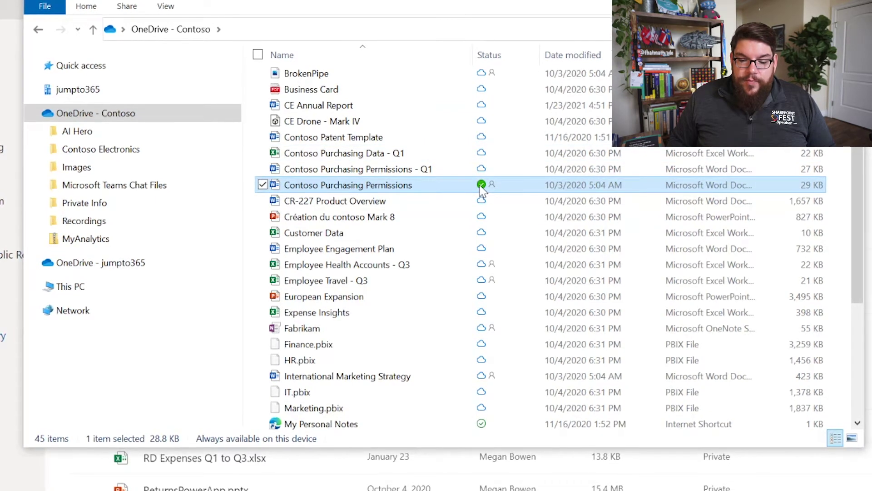
Set the Microsoft Teams Chat Files folder to always be kept on this device, and free up its space again
{"action": "scroll", "coordinate": [482, 190], "scroll_direction": "up", "scroll_amount": 2}
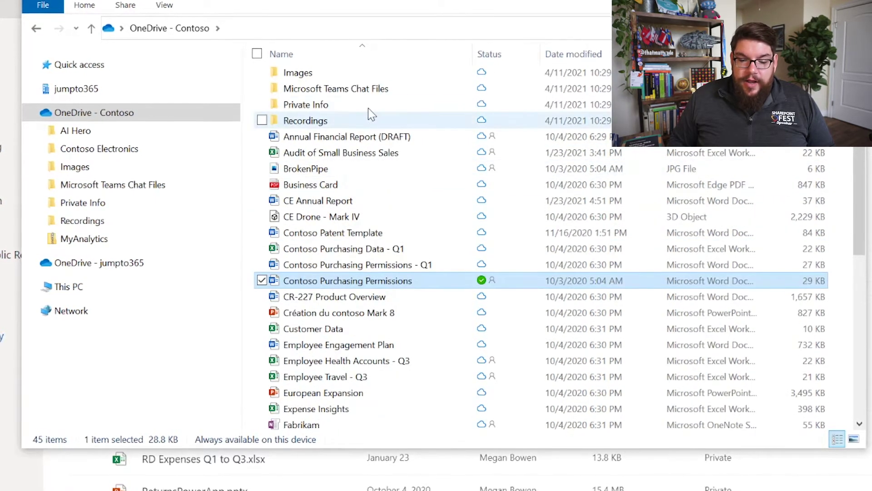
{"action": "right_click", "coordinate": [352, 89]}
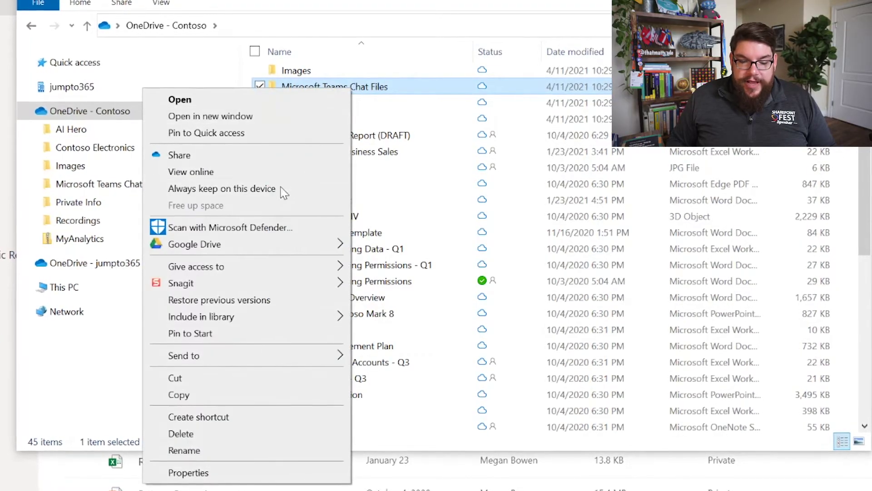
{"action": "left_click", "coordinate": [274, 188]}
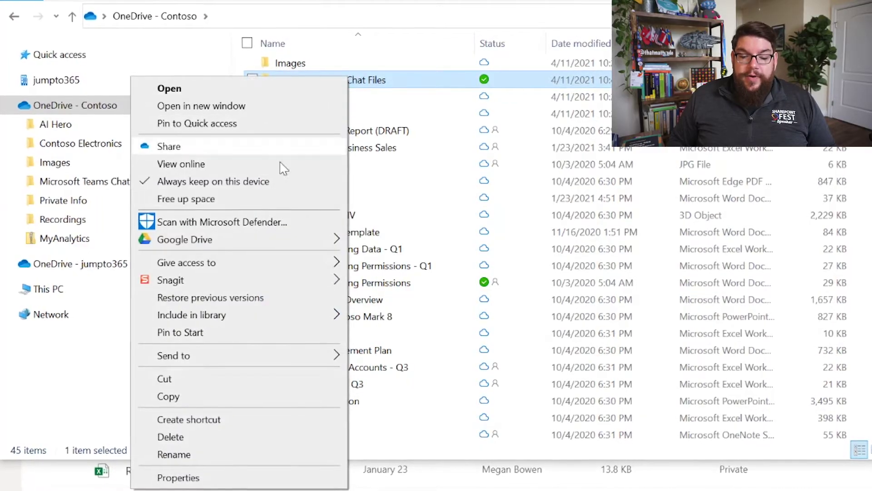
{"action": "left_click", "coordinate": [200, 200]}
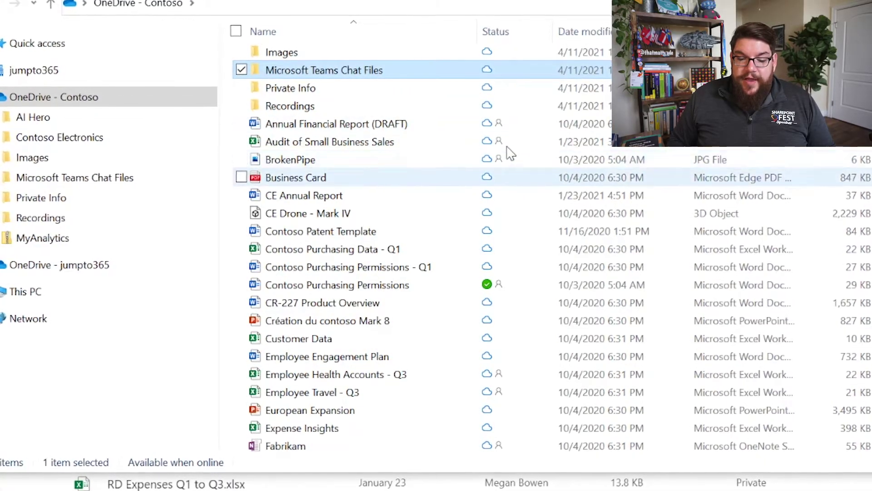
Review the sharing dialog and link settings for the Audit of Small Business Sales workbook, and close them without sharing
{"action": "right_click", "coordinate": [326, 138]}
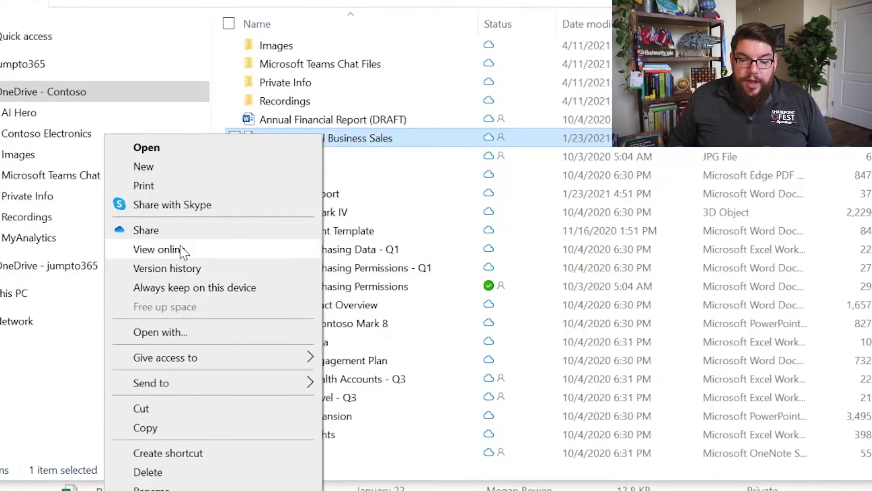
{"action": "left_click", "coordinate": [164, 231]}
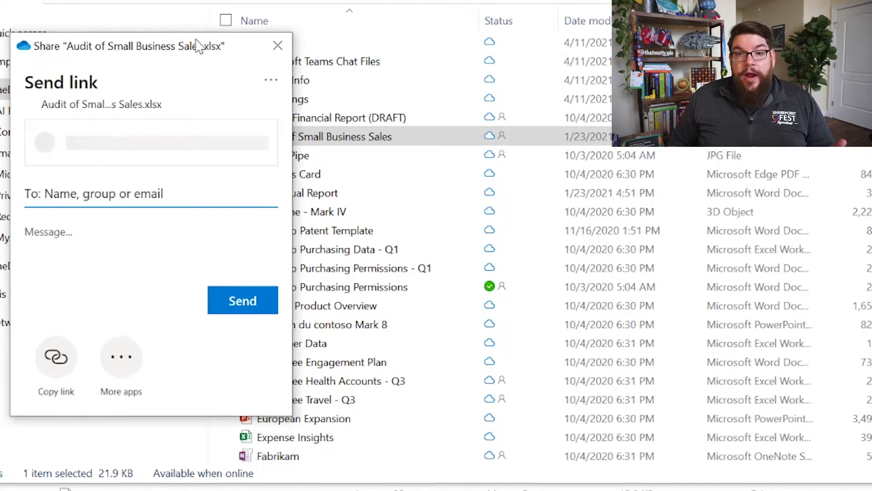
{"action": "left_click", "coordinate": [207, 152]}
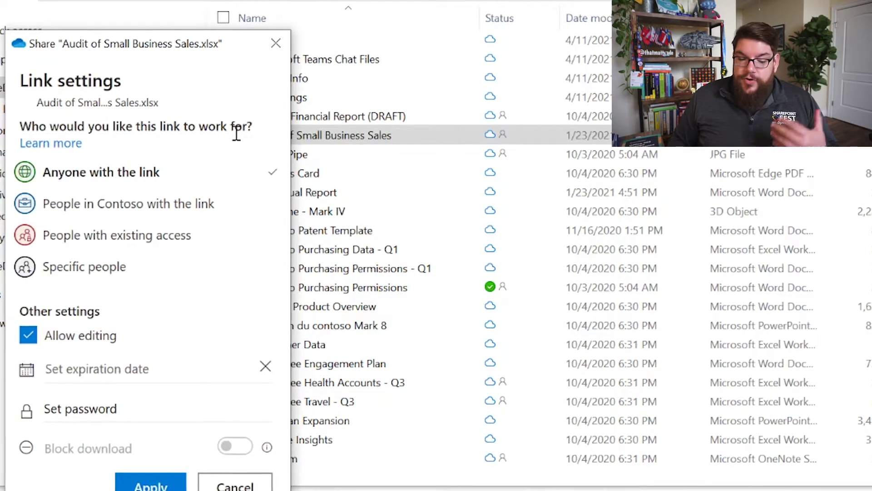
{"action": "left_click", "coordinate": [249, 486]}
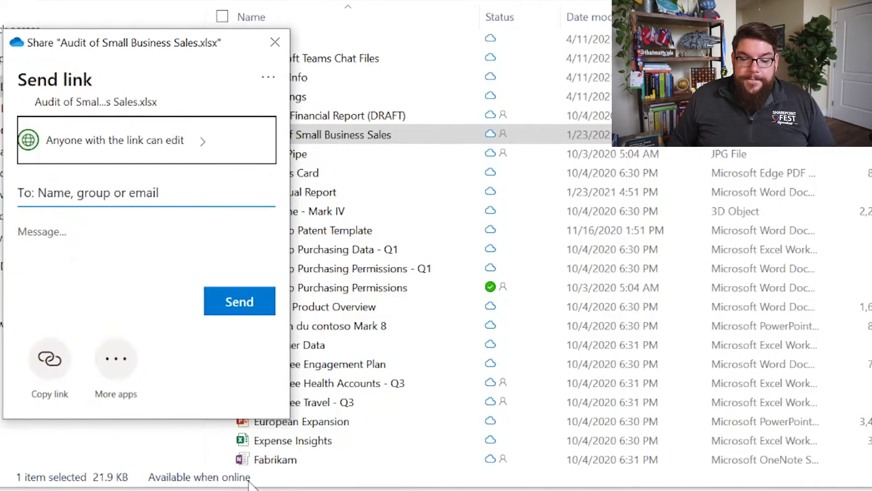
{"action": "left_click", "coordinate": [276, 41]}
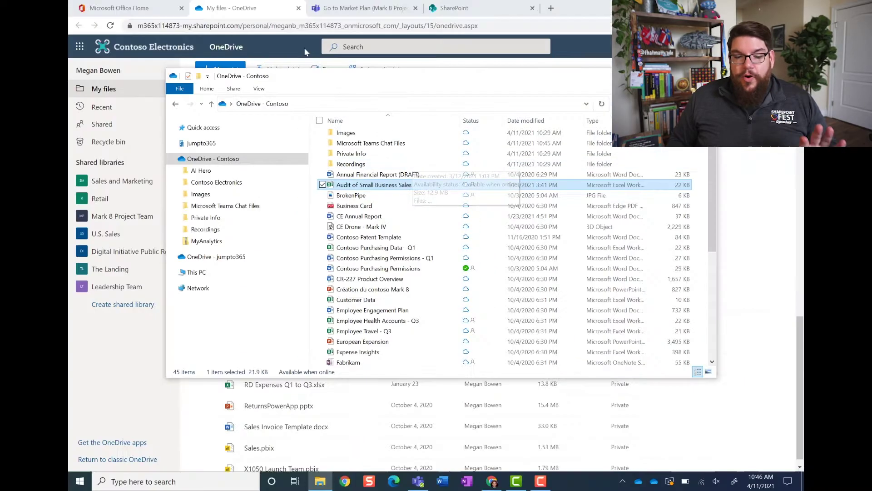
Return to the OneDrive website and look through the files and folders in My files
{"action": "left_click", "coordinate": [283, 8]}
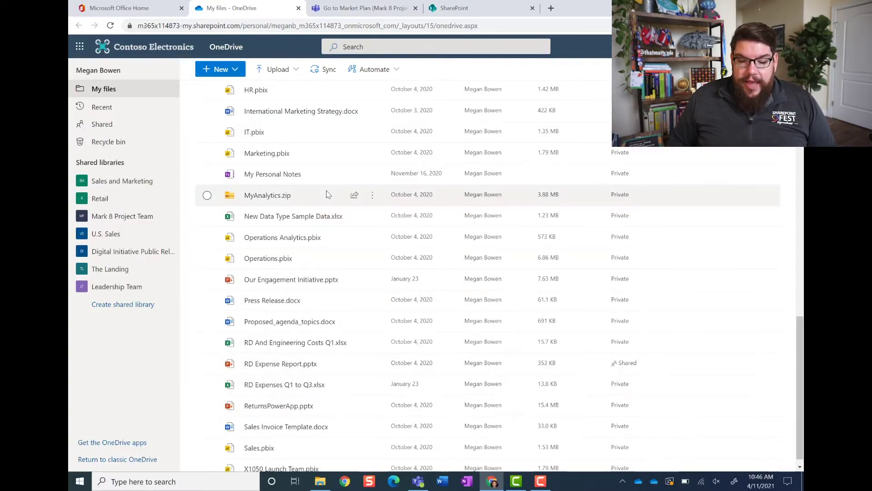
{"action": "scroll", "coordinate": [328, 196], "scroll_direction": "down", "scroll_amount": 1}
{"action": "scroll", "coordinate": [328, 197], "scroll_direction": "up", "scroll_amount": 12}
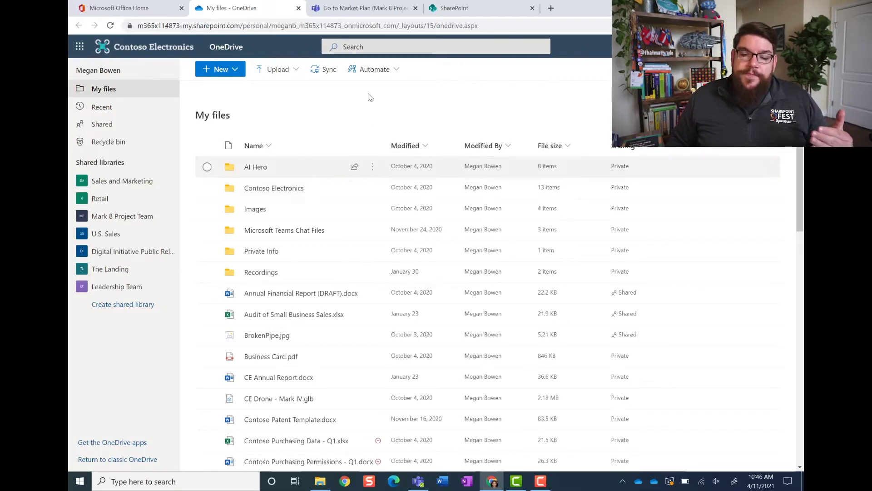
In Microsoft Teams, show the Mark 8 Project Team's hidden Design and Research and Development channels and move the team above Sales and Marketing
{"action": "left_click", "coordinate": [364, 8]}
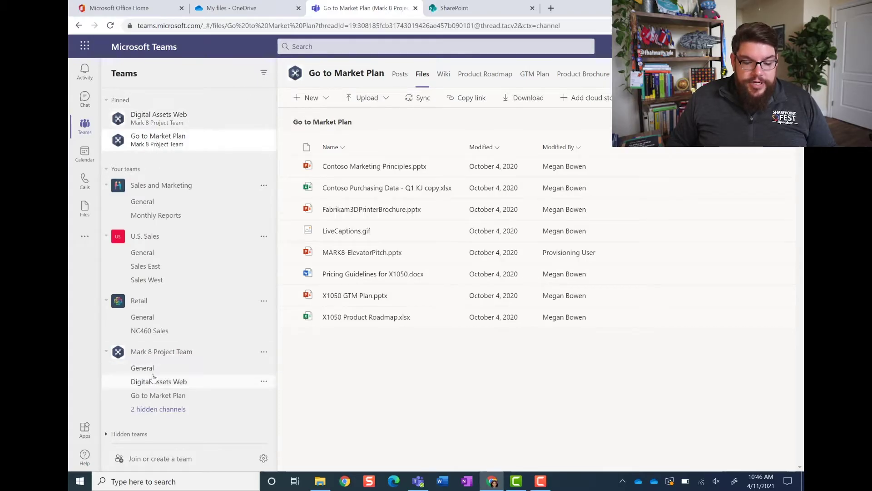
{"action": "left_click", "coordinate": [169, 411]}
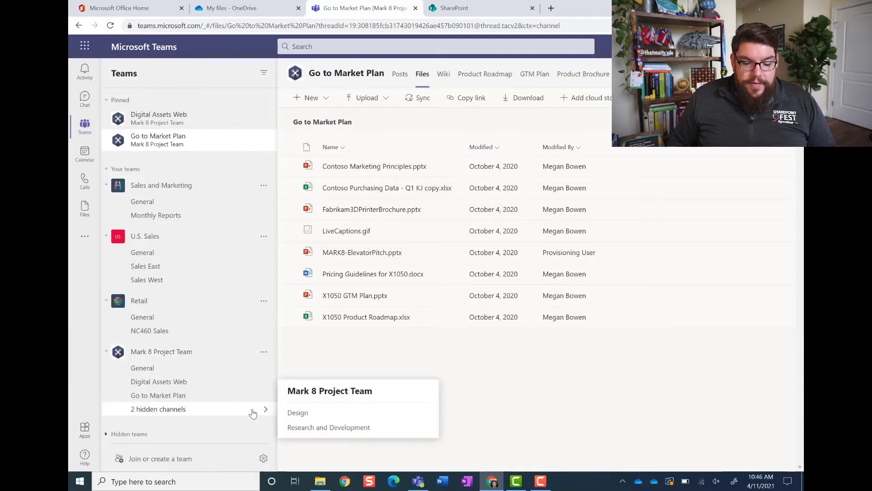
{"action": "left_click", "coordinate": [423, 412]}
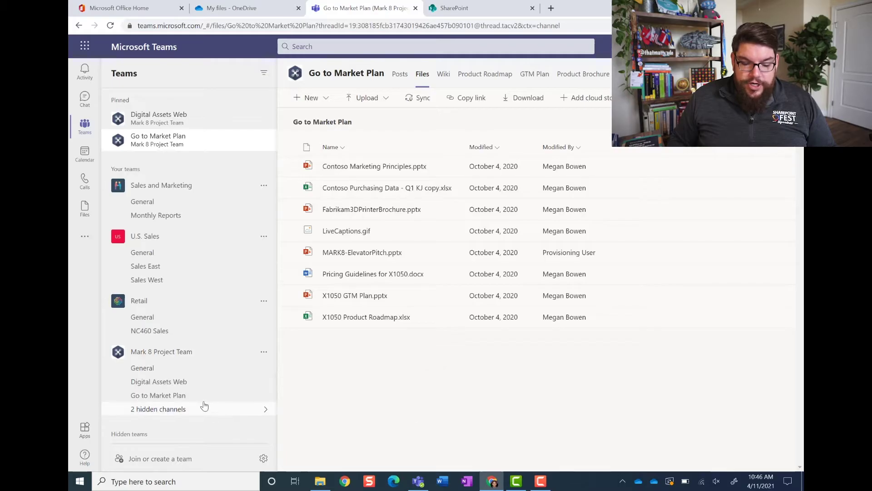
{"action": "left_click", "coordinate": [267, 411]}
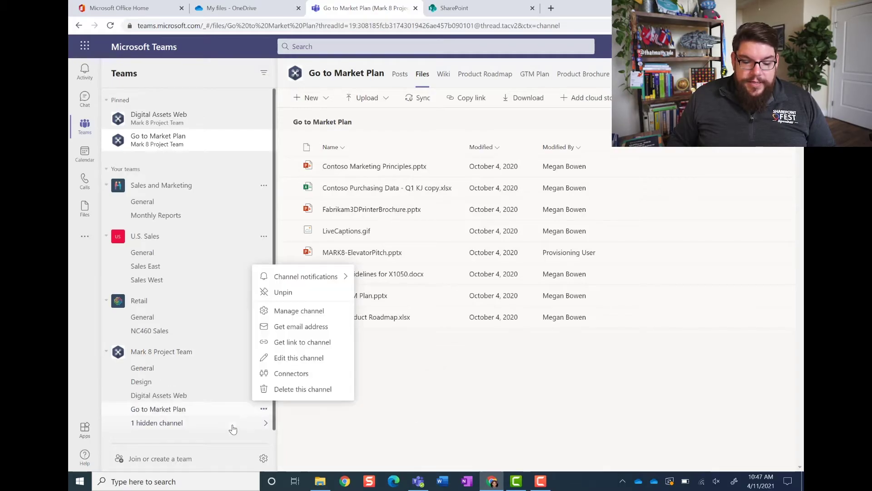
{"action": "left_click", "coordinate": [245, 422]}
{"action": "left_click", "coordinate": [419, 433]}
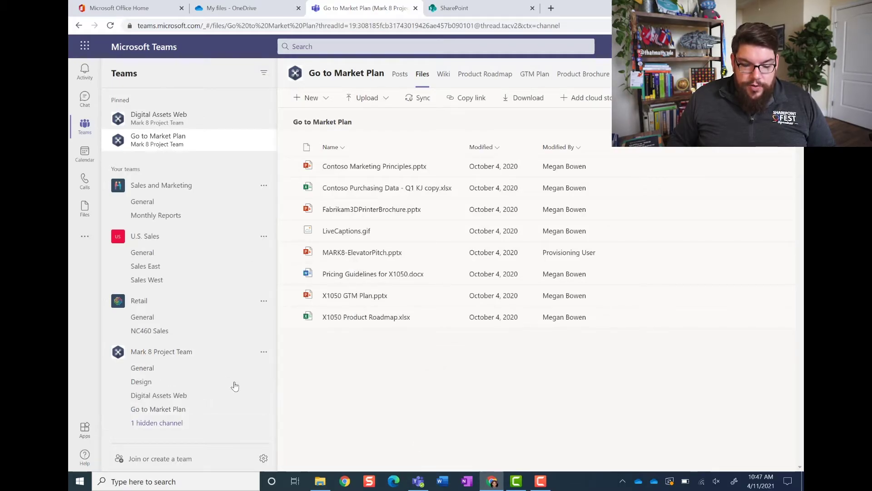
{"action": "left_click_drag", "start_coordinate": [151, 361], "coordinate": [150, 181]}
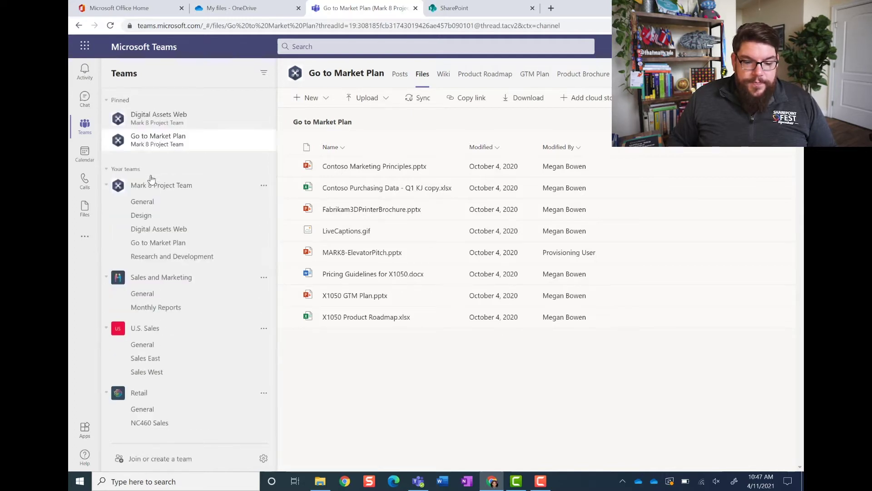
Open the Mark 8 Project Team General channel's files in SharePoint and go up to the full Documents library
{"action": "left_click", "coordinate": [157, 201]}
{"action": "left_click", "coordinate": [378, 75]}
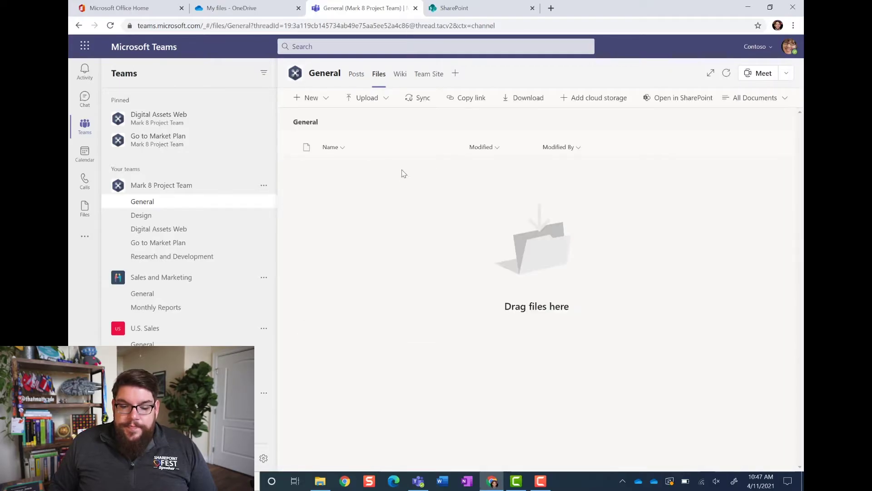
{"action": "left_click", "coordinate": [684, 104]}
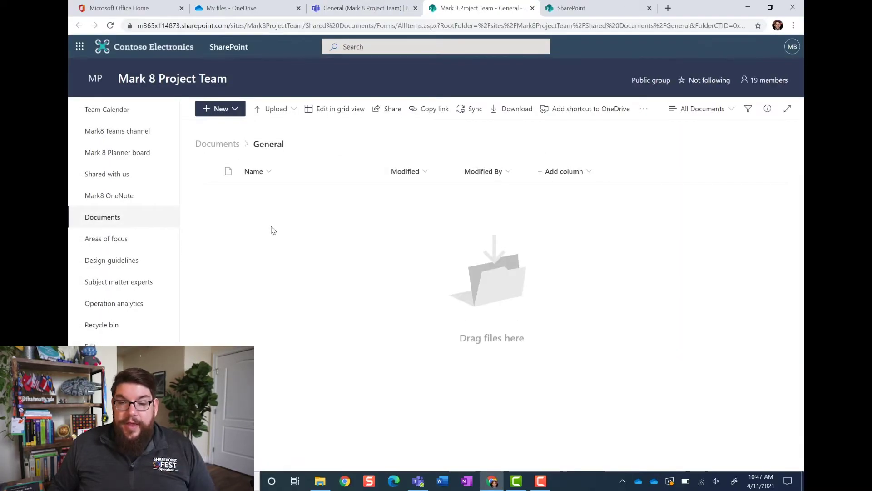
{"action": "left_click", "coordinate": [227, 146]}
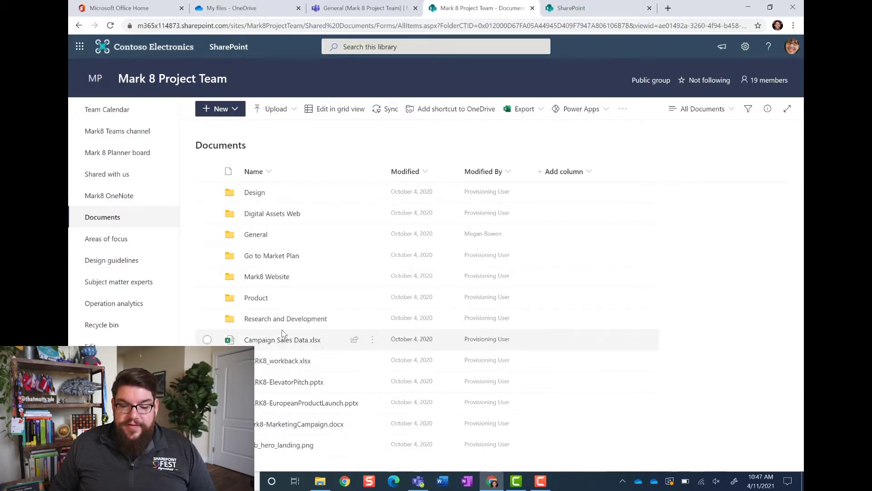
Compare the Go to Market Plan channel's files in Teams with the matching folder in the SharePoint Documents library
{"action": "left_click", "coordinate": [368, 9]}
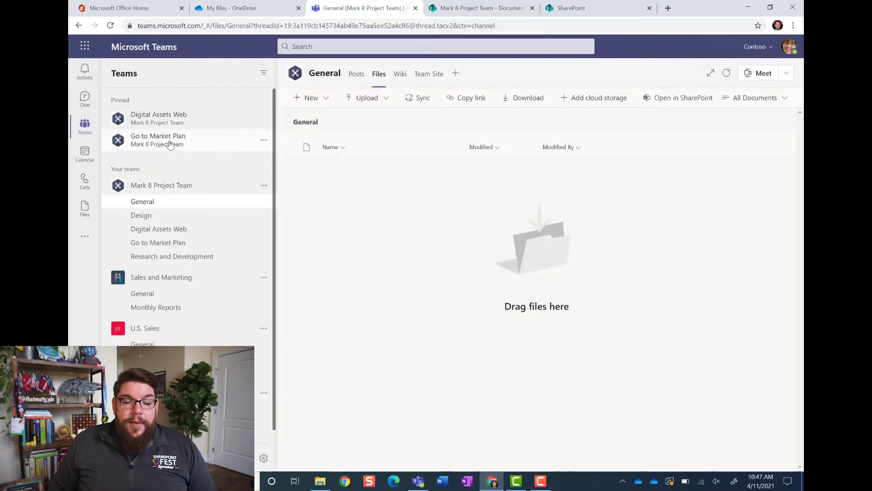
{"action": "left_click", "coordinate": [170, 244]}
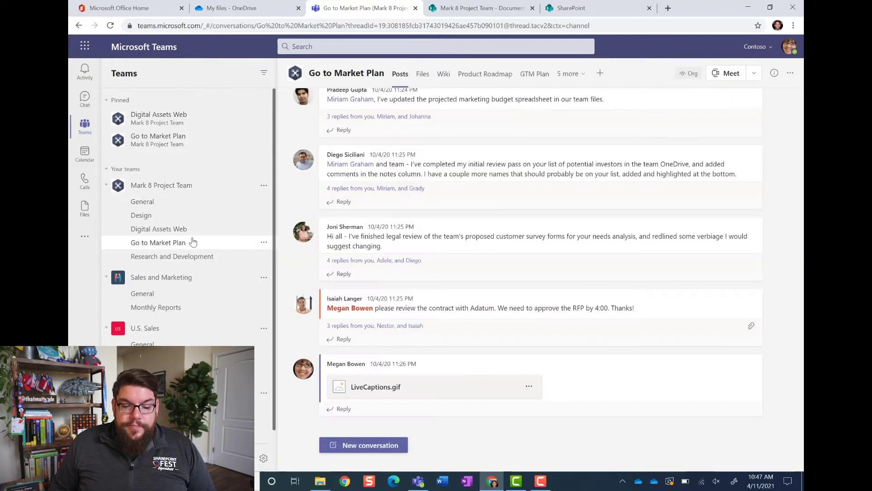
{"action": "left_click", "coordinate": [423, 76]}
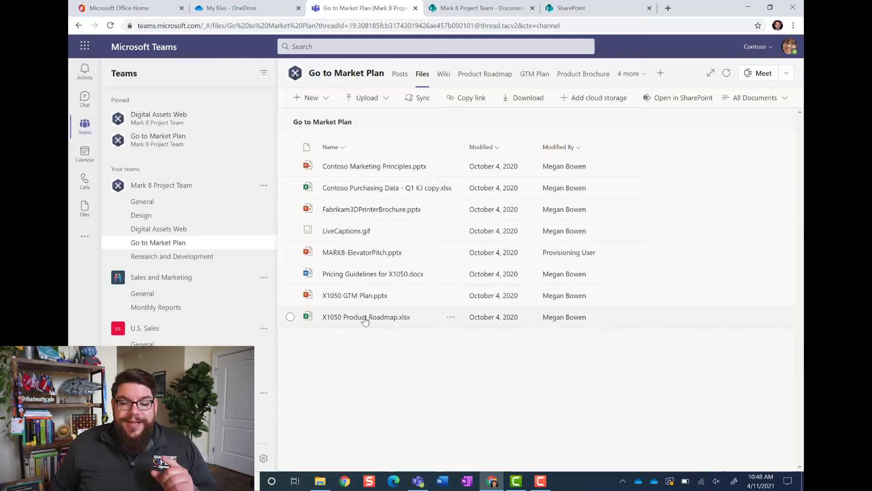
{"action": "left_click", "coordinate": [456, 9]}
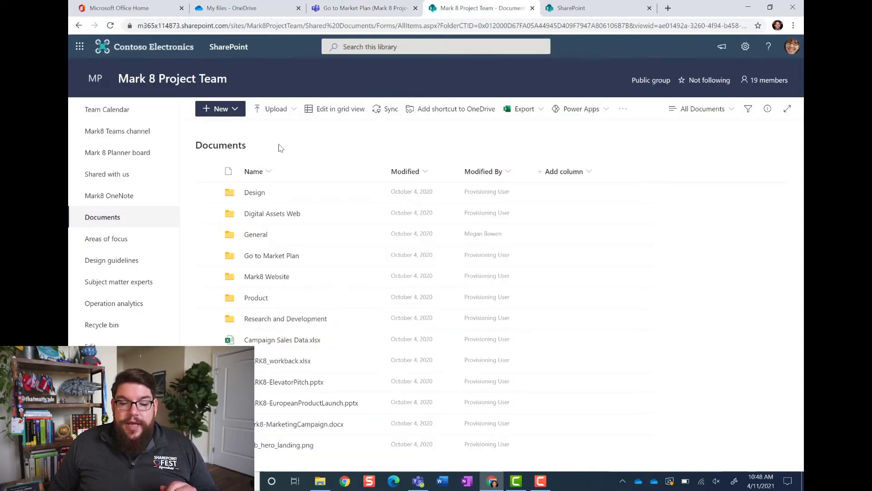
{"action": "left_click", "coordinate": [364, 11]}
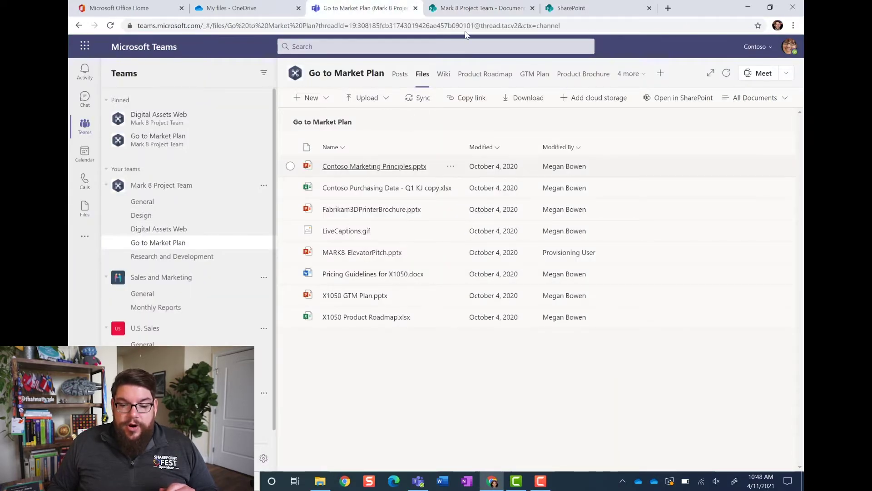
{"action": "left_click", "coordinate": [472, 9]}
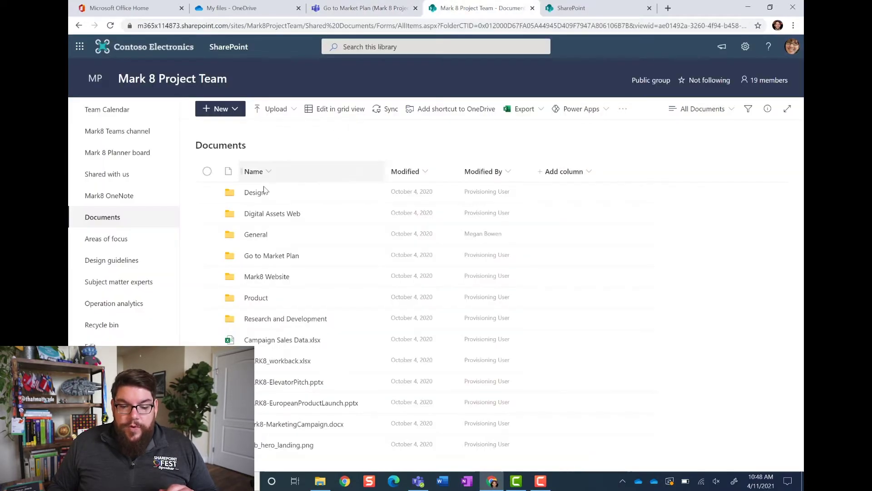
{"action": "left_click", "coordinate": [266, 256]}
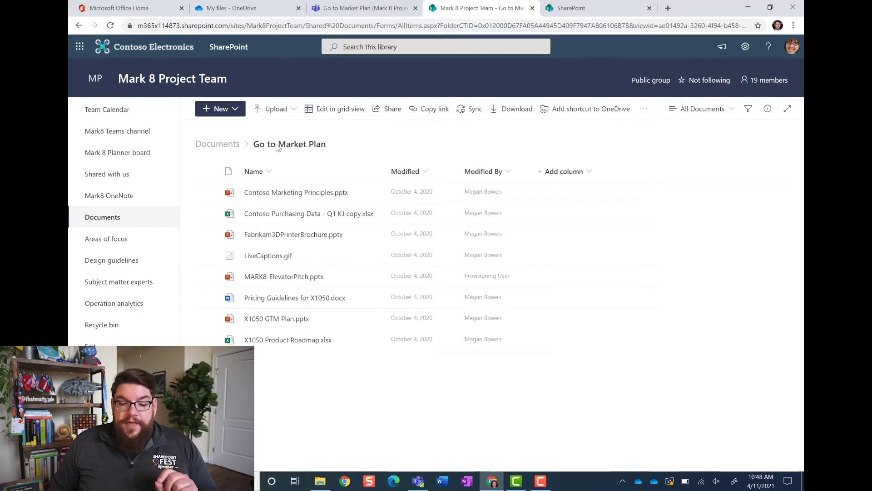
Sync the whole Mark 8 Project Team Documents library to the computer, using the existing local folder
{"action": "left_click", "coordinate": [217, 145]}
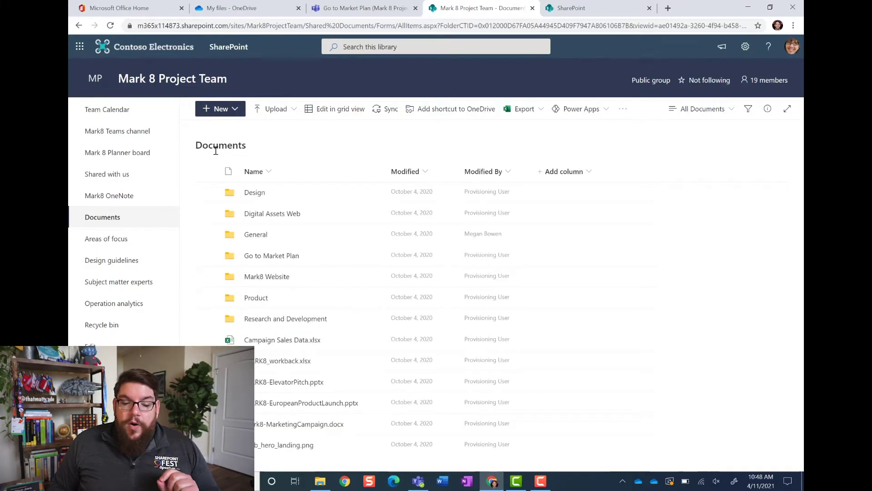
{"action": "left_click", "coordinate": [396, 112]}
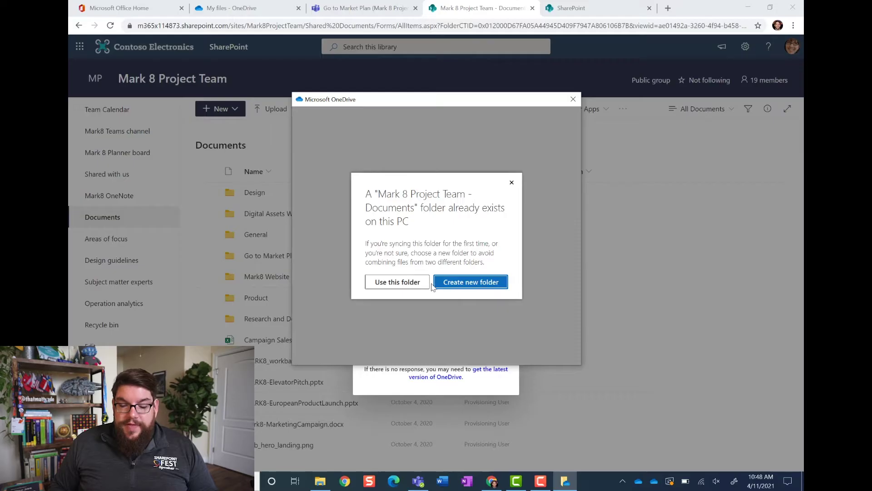
{"action": "left_click", "coordinate": [412, 284]}
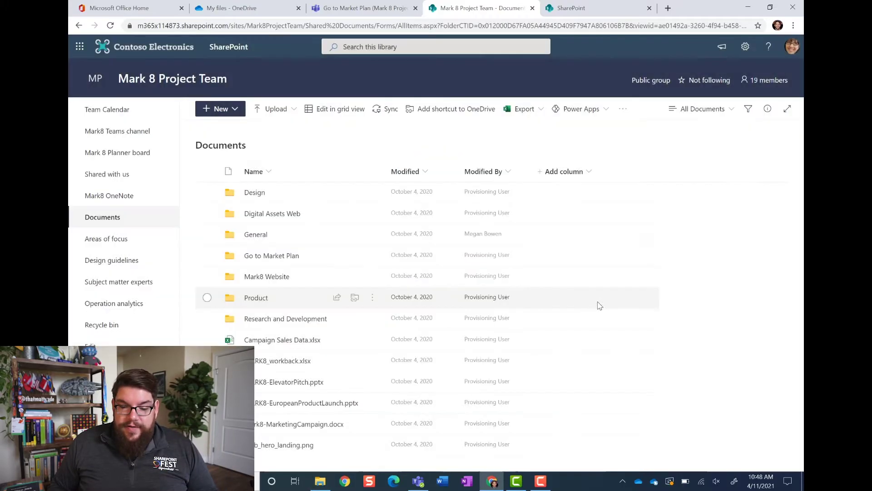
In File Explorer, expand Contoso and examine the synced Mark 8 Project Team - Documents and Go to Market Plan folders
{"action": "left_click", "coordinate": [322, 482]}
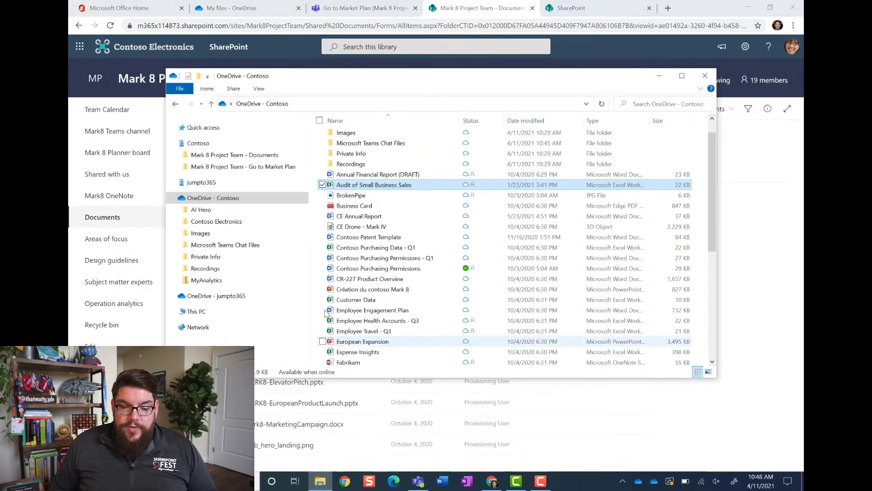
{"action": "left_click", "coordinate": [172, 144]}
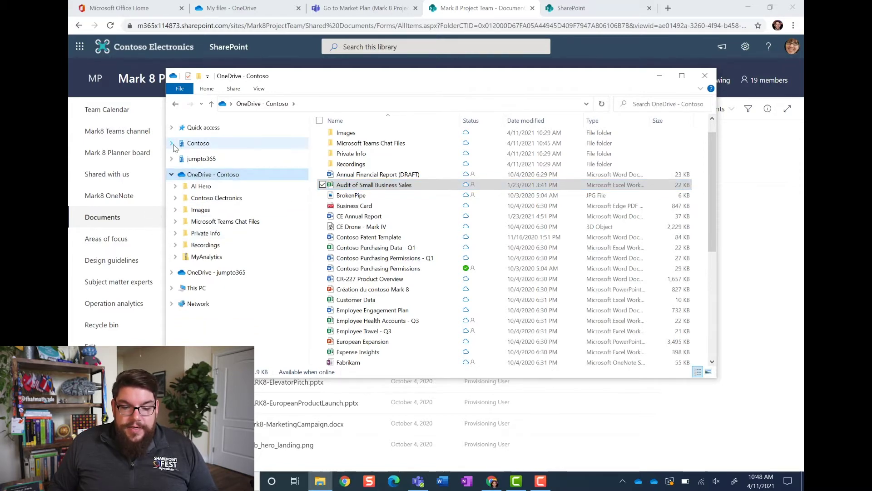
{"action": "left_click", "coordinate": [172, 144]}
{"action": "left_click", "coordinate": [172, 143]}
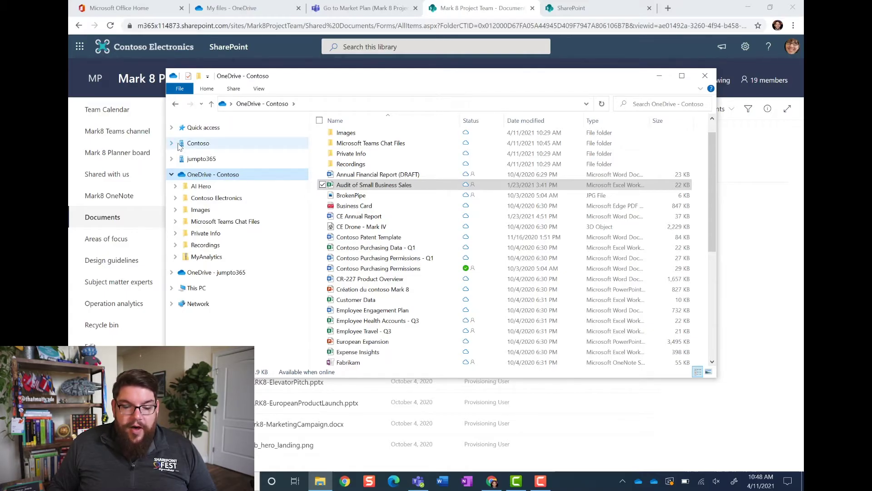
{"action": "left_click", "coordinate": [172, 144]}
{"action": "left_click", "coordinate": [218, 155]}
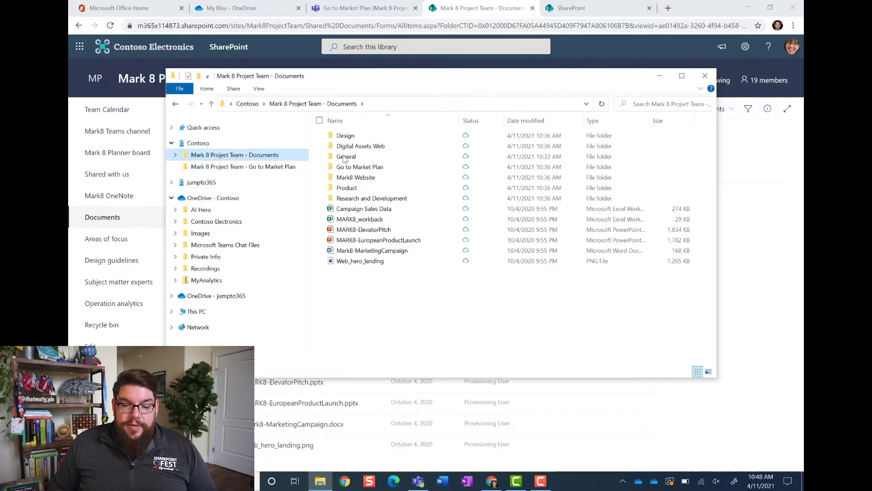
{"action": "left_click", "coordinate": [229, 167]}
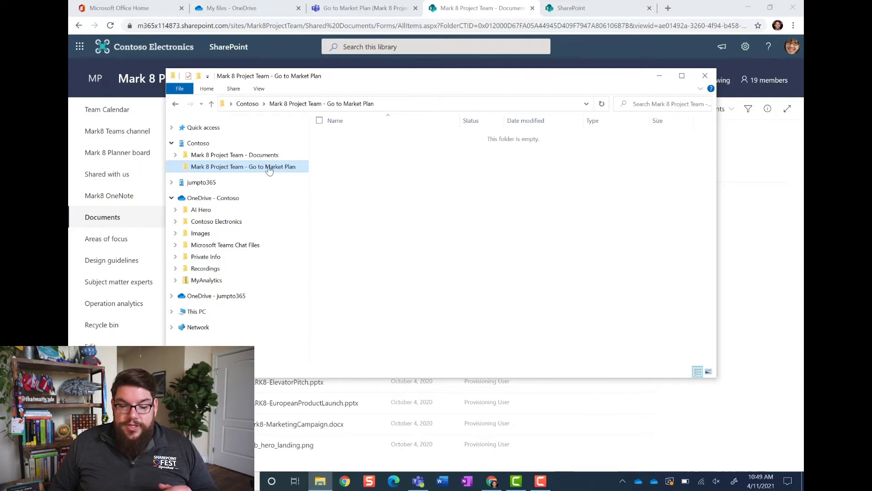
{"action": "left_click", "coordinate": [240, 155]}
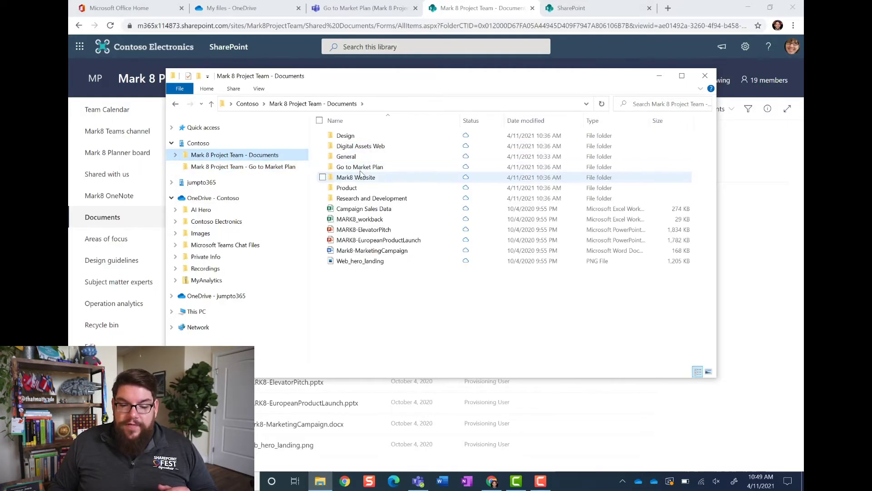
Pin the Go to Market Plan folder to Quick access, open it from there, and return to Mark 8 Project Team - Documents
{"action": "left_click_drag", "start_coordinate": [360, 170], "coordinate": [236, 147]}
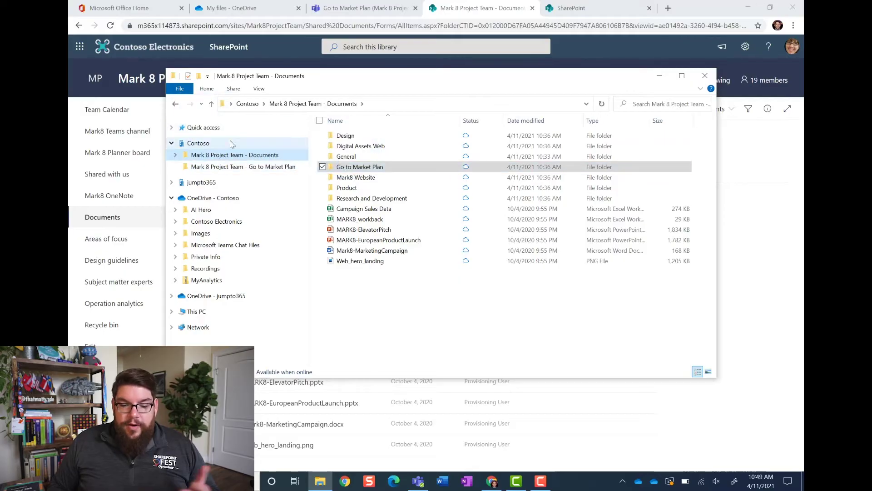
{"action": "left_click", "coordinate": [172, 127]}
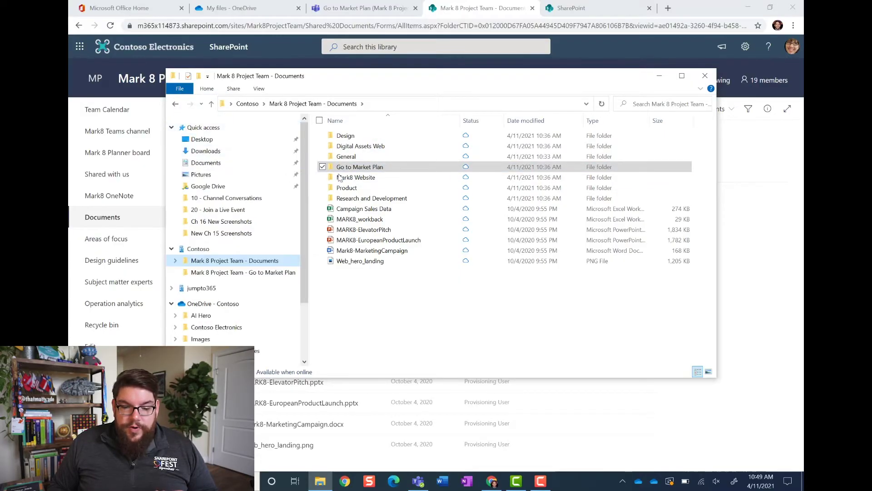
{"action": "left_click_drag", "start_coordinate": [345, 168], "coordinate": [227, 149]}
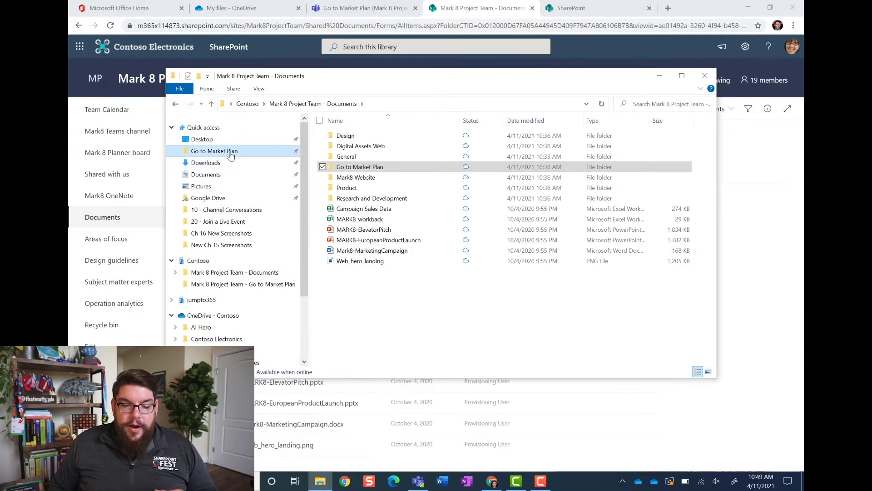
{"action": "left_click", "coordinate": [231, 152]}
{"action": "left_click", "coordinate": [171, 127]}
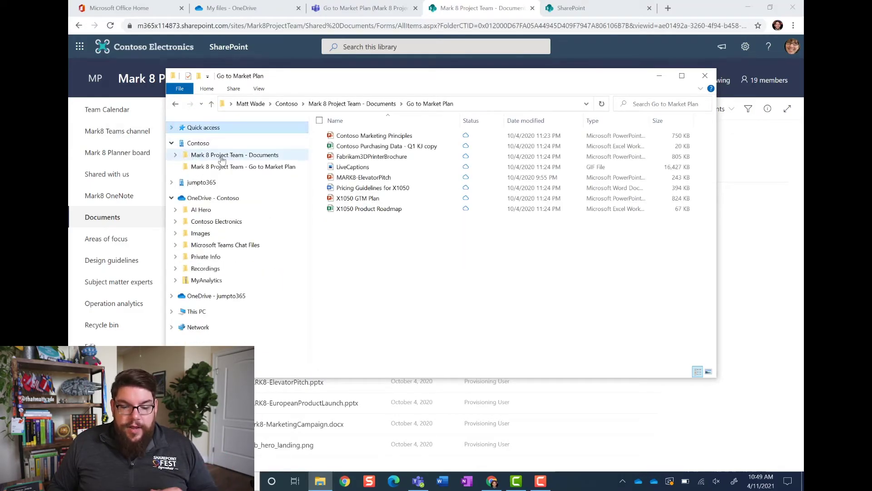
{"action": "left_click", "coordinate": [222, 155]}
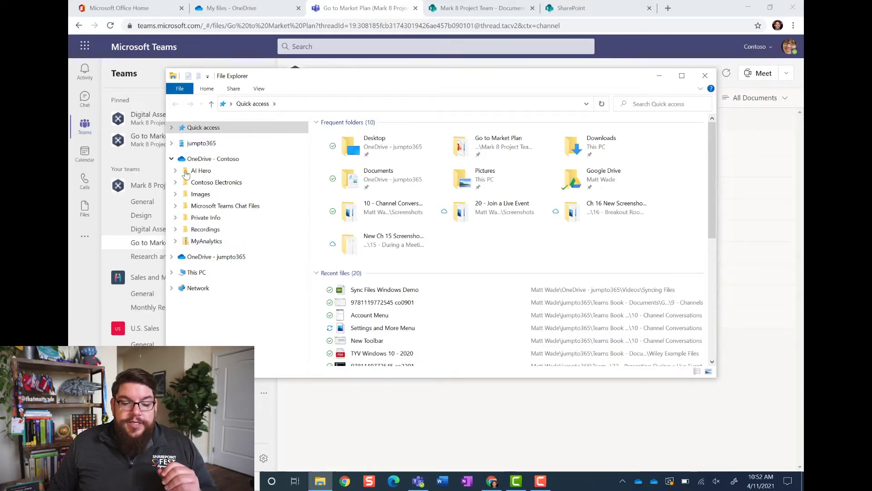
Switch to Teams and open the files of the Sales and Marketing team's Monthly Reports channel in SharePoint
{"action": "left_click", "coordinate": [139, 313]}
{"action": "left_click", "coordinate": [139, 313]}
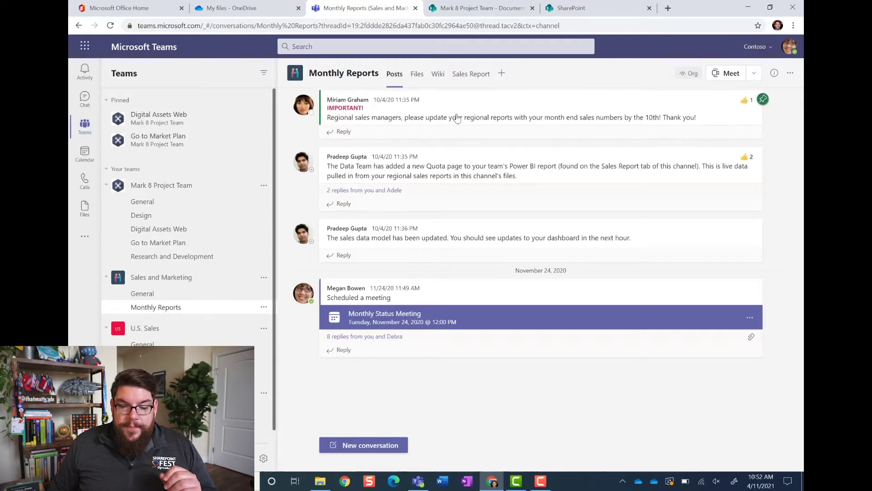
{"action": "left_click", "coordinate": [418, 76]}
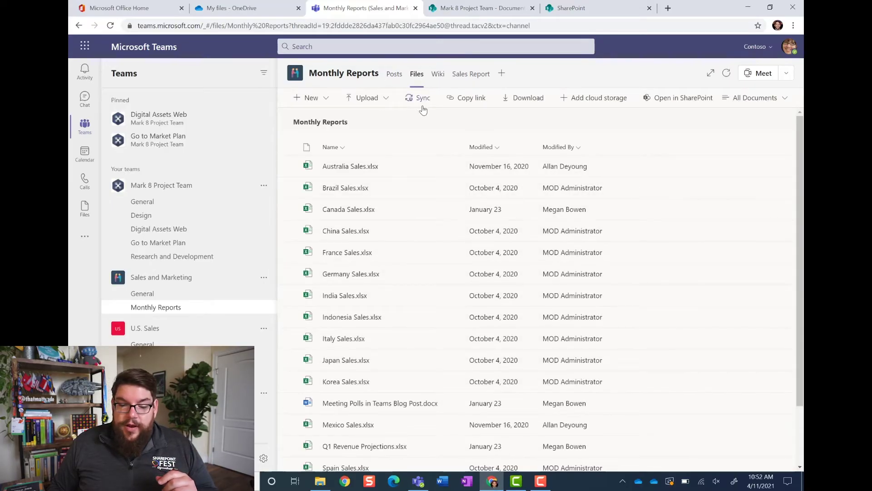
{"action": "left_click", "coordinate": [655, 98]}
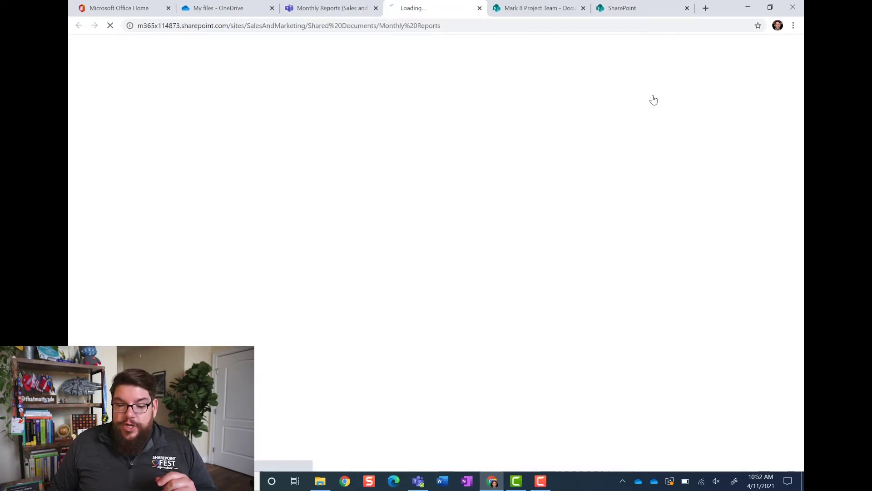
Add a OneDrive shortcut to the Monthly Reports folder from the Sales and Marketing Documents library, and reload My files in OneDrive
{"action": "left_click", "coordinate": [583, 8]}
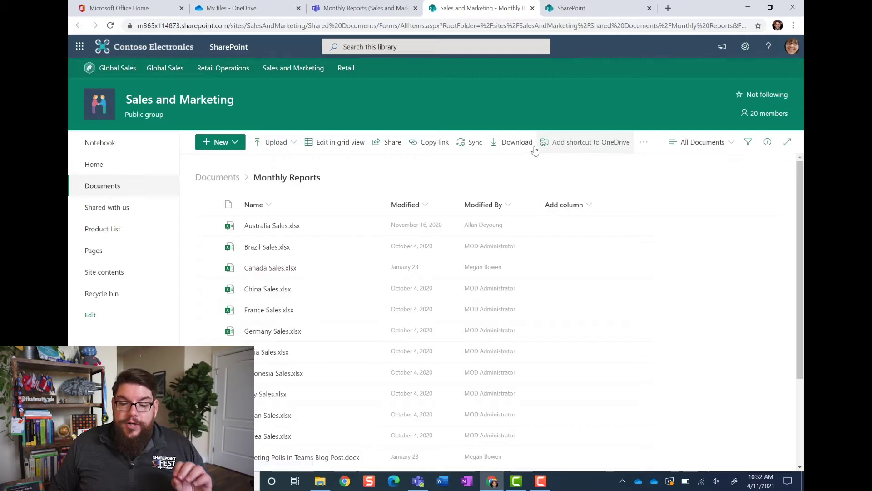
{"action": "left_click", "coordinate": [221, 177]}
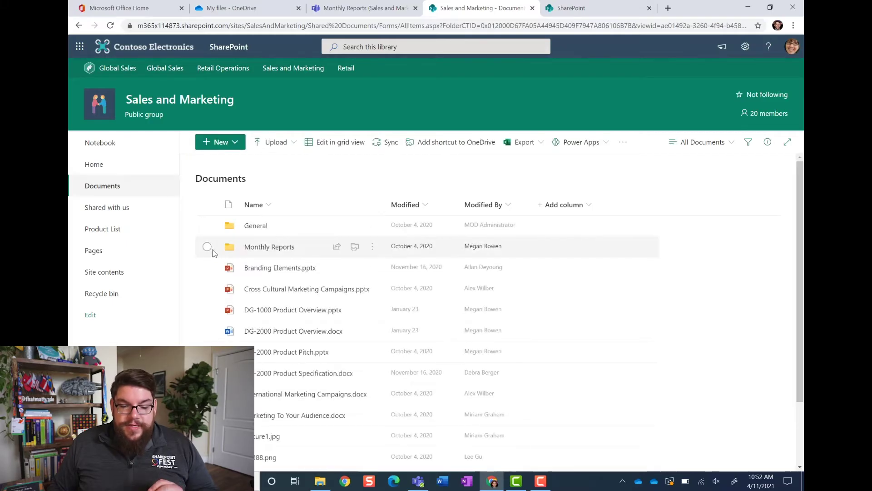
{"action": "left_click", "coordinate": [206, 247]}
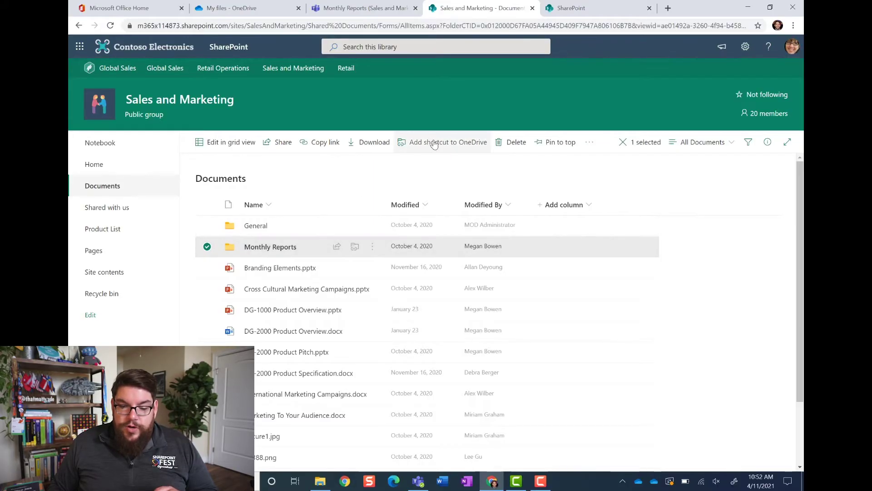
{"action": "left_click", "coordinate": [356, 248]}
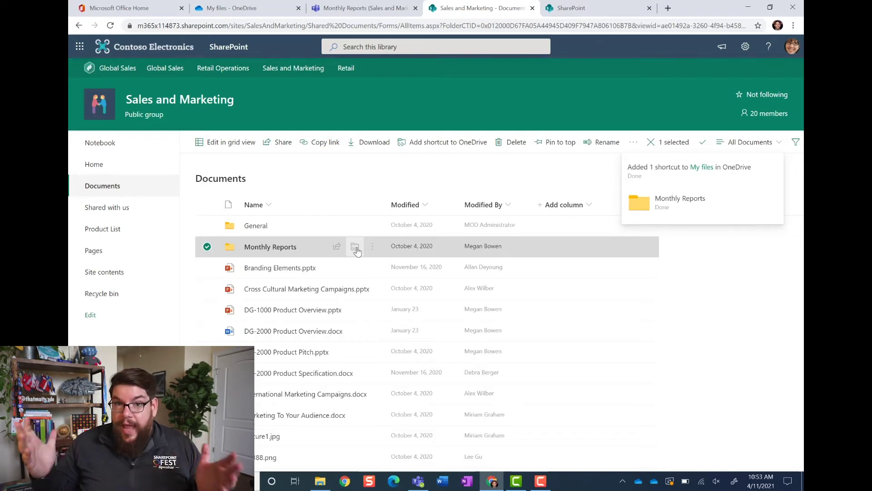
{"action": "left_click", "coordinate": [257, 13]}
{"action": "left_click", "coordinate": [110, 26]}
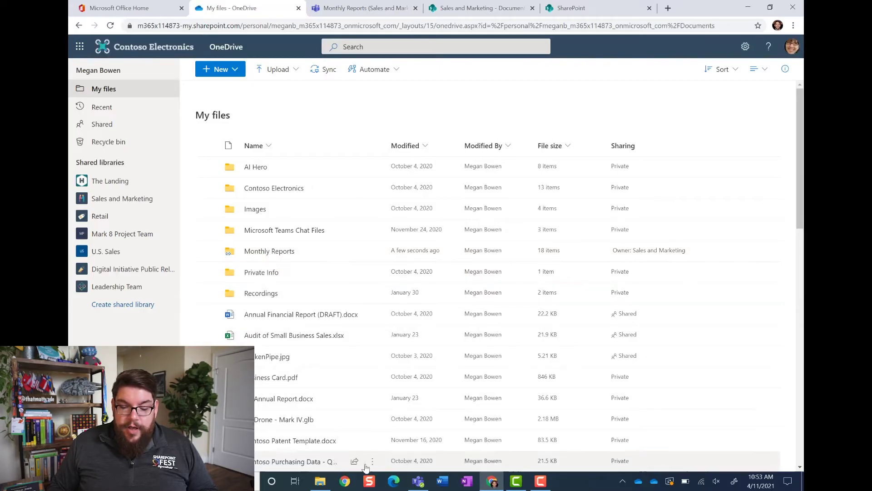
In File Explorer, open Monthly Reports under OneDrive - Contoso and set the folder to always keep on this device
{"action": "left_click", "coordinate": [321, 481]}
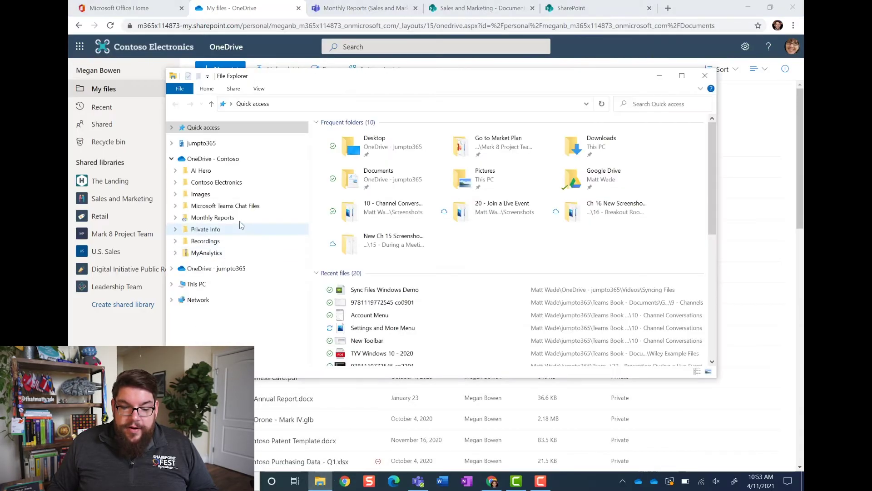
{"action": "left_click", "coordinate": [208, 220]}
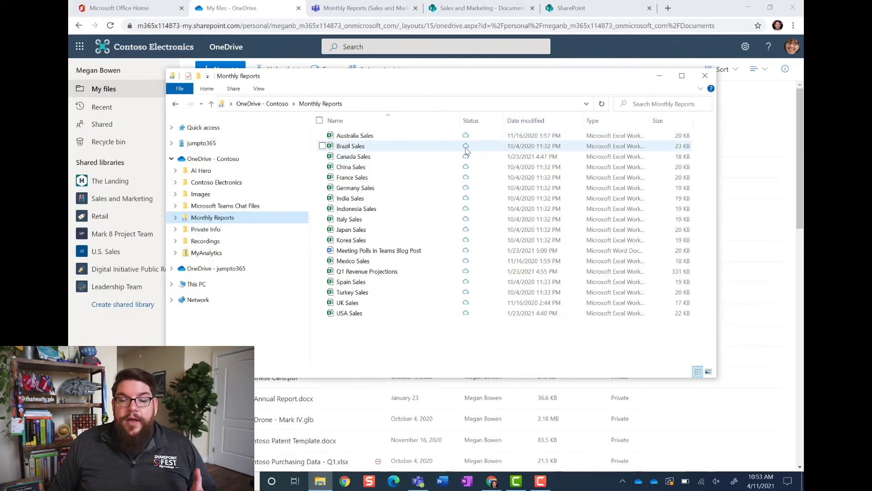
{"action": "right_click", "coordinate": [324, 146]}
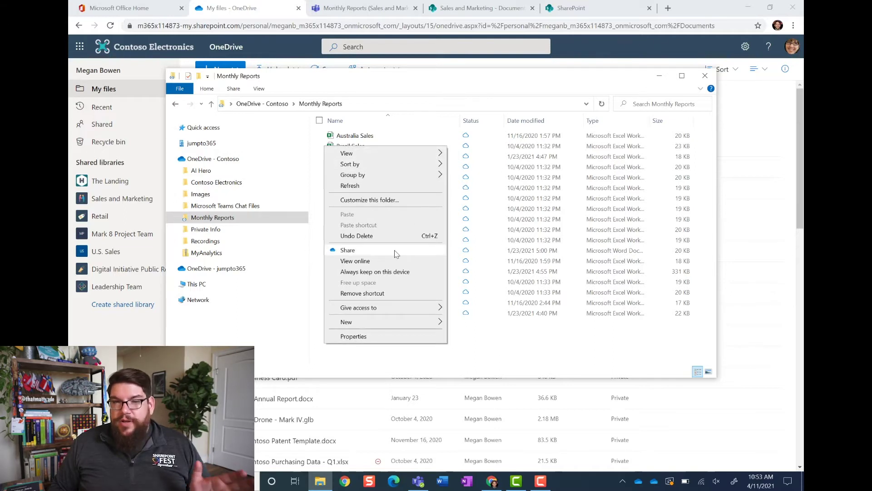
{"action": "left_click", "coordinate": [385, 275]}
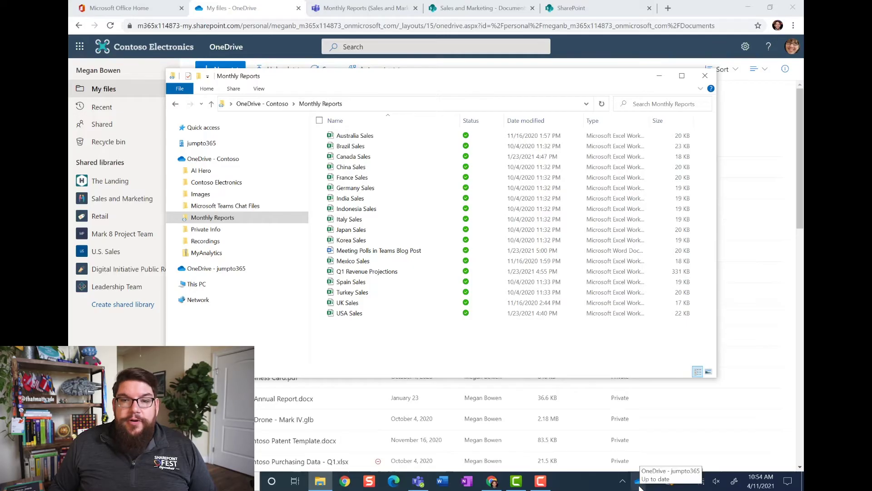
Open the Contoso OneDrive sync client's settings and review the account's syncing locations and general settings
{"action": "left_click", "coordinate": [655, 484]}
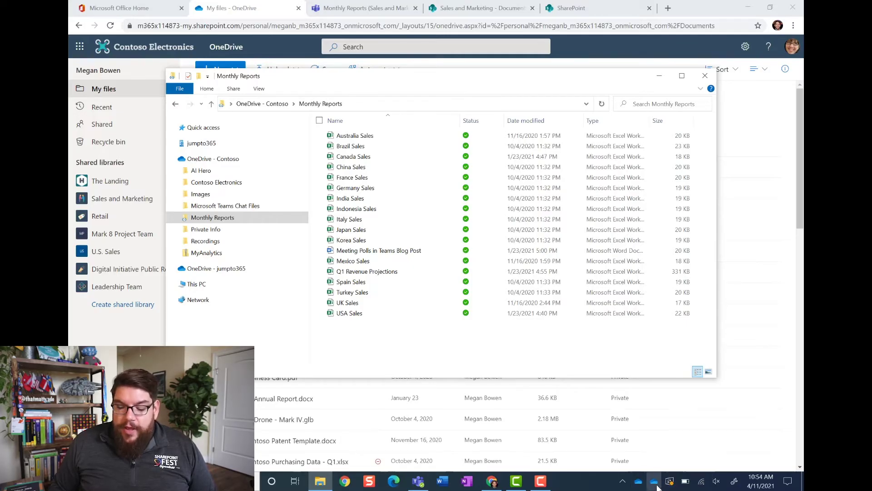
{"action": "left_click", "coordinate": [637, 485]}
{"action": "left_click", "coordinate": [655, 483]}
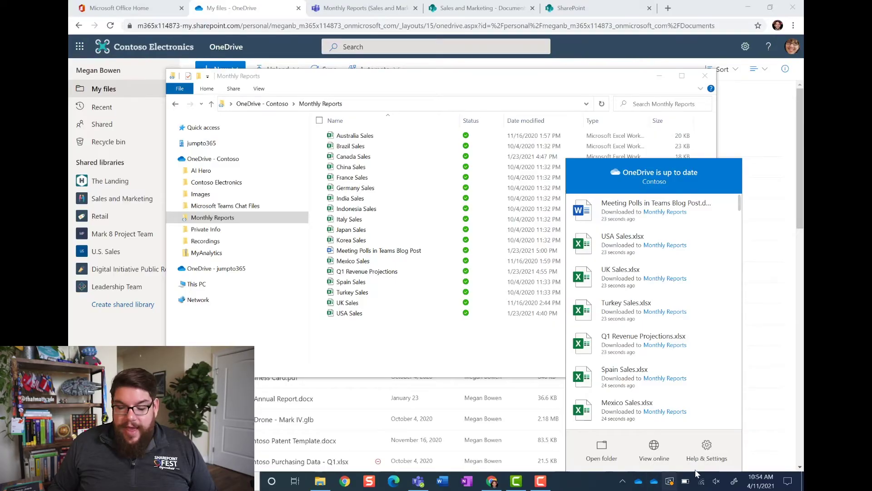
{"action": "left_click", "coordinate": [707, 450]}
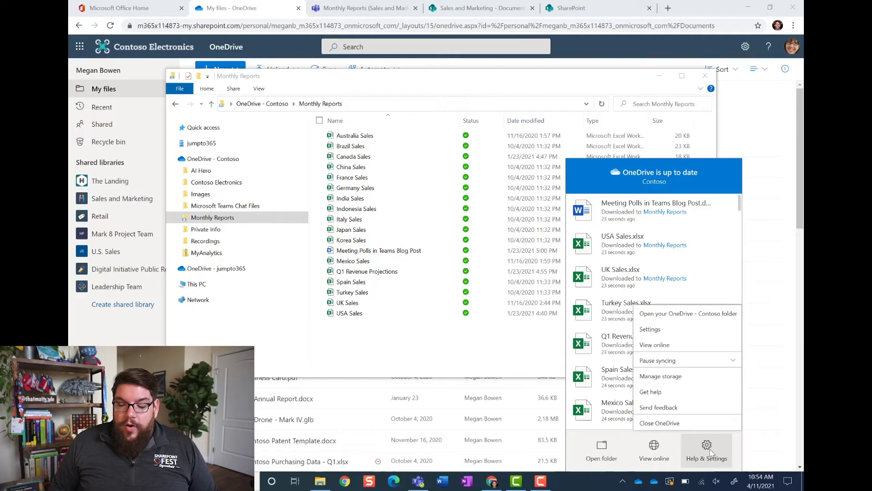
{"action": "left_click", "coordinate": [690, 330]}
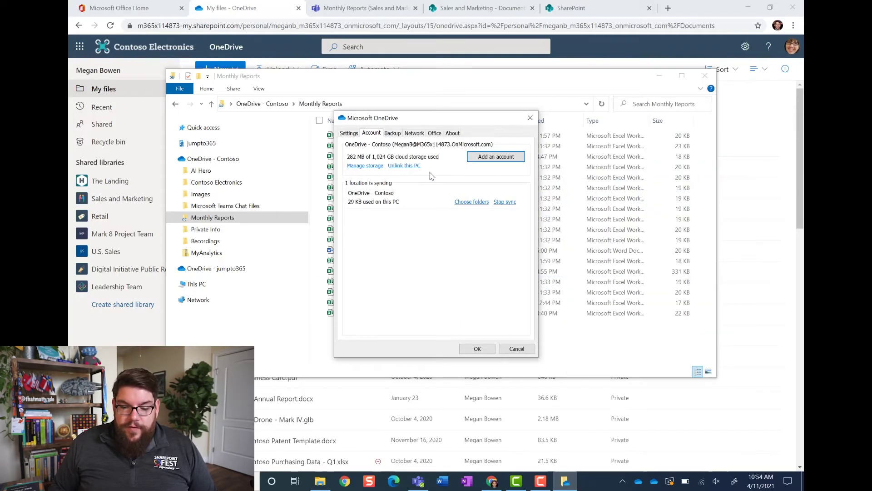
{"action": "left_click", "coordinate": [353, 133]}
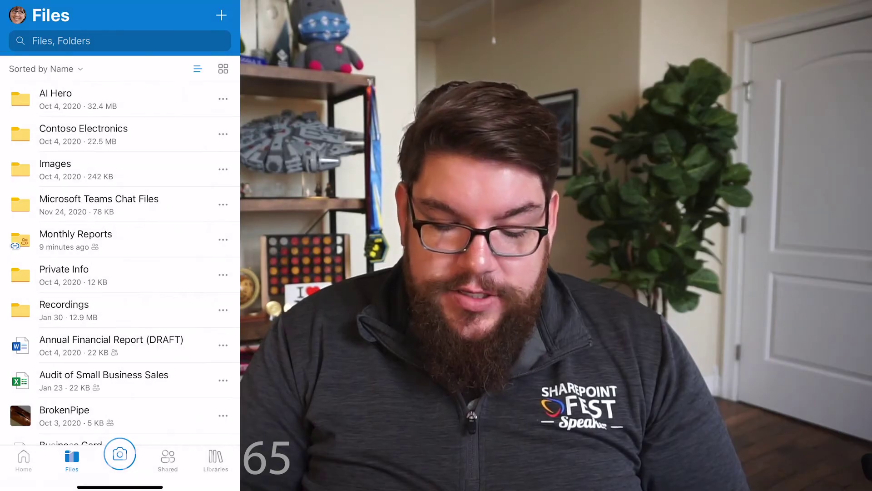
Switch to the OneDrive mobile app and look through the Files list, including the Monthly Reports shortcut
{"action": "scroll", "coordinate": [120, 250], "scroll_direction": "up", "scroll_amount": 3}
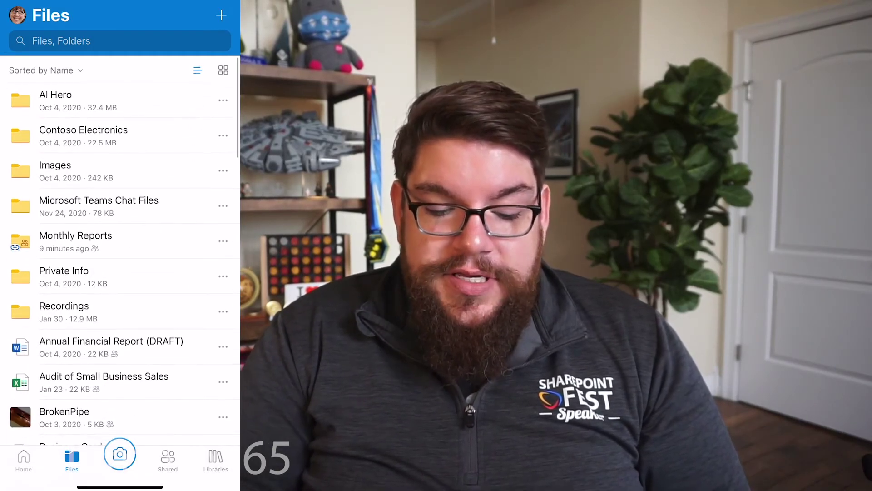
{"action": "scroll", "coordinate": [120, 250], "scroll_direction": "down", "scroll_amount": 5}
{"action": "scroll", "coordinate": [120, 250], "scroll_direction": "up", "scroll_amount": 6}
{"action": "scroll", "coordinate": [120, 250], "scroll_direction": "down", "scroll_amount": 3}
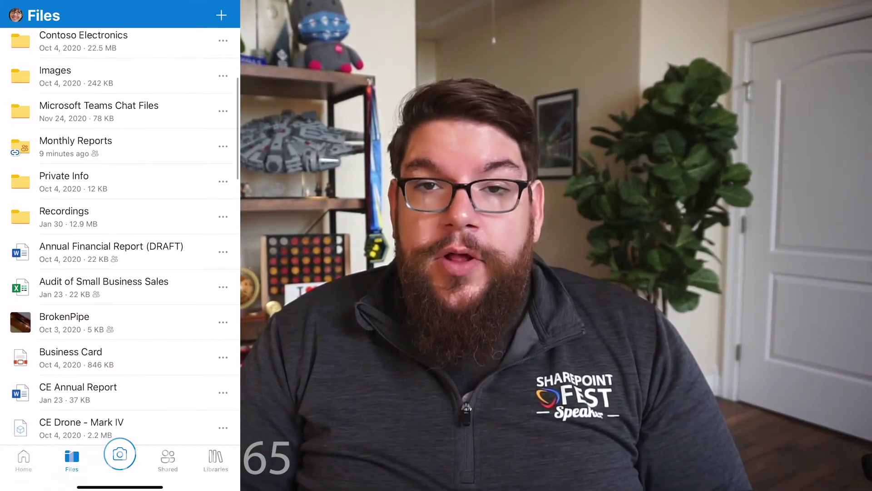
{"action": "scroll", "coordinate": [120, 250], "scroll_direction": "up", "scroll_amount": 3}
{"action": "scroll", "coordinate": [120, 249], "scroll_direction": "down", "scroll_amount": 5}
{"action": "scroll", "coordinate": [120, 250], "scroll_direction": "up", "scroll_amount": 6}
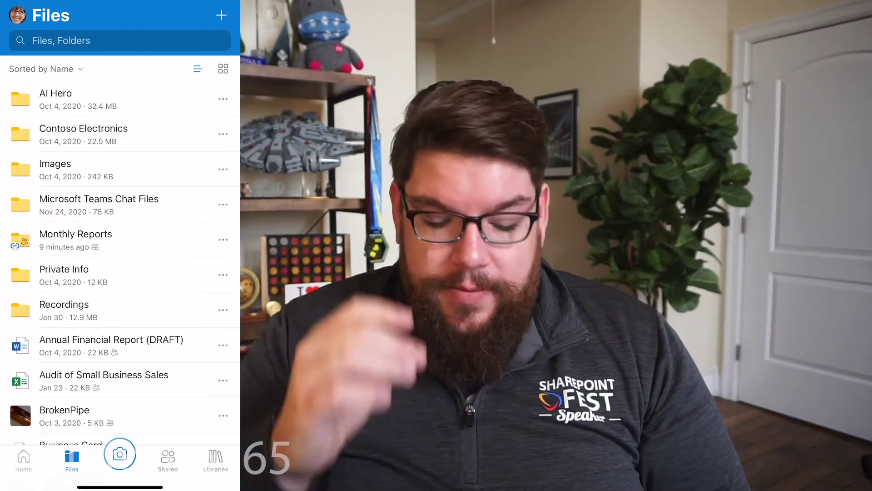
Make the Annual Financial Report (DRAFT) document available offline from the mobile Files list
{"action": "scroll", "coordinate": [120, 250], "scroll_direction": "down", "scroll_amount": 5}
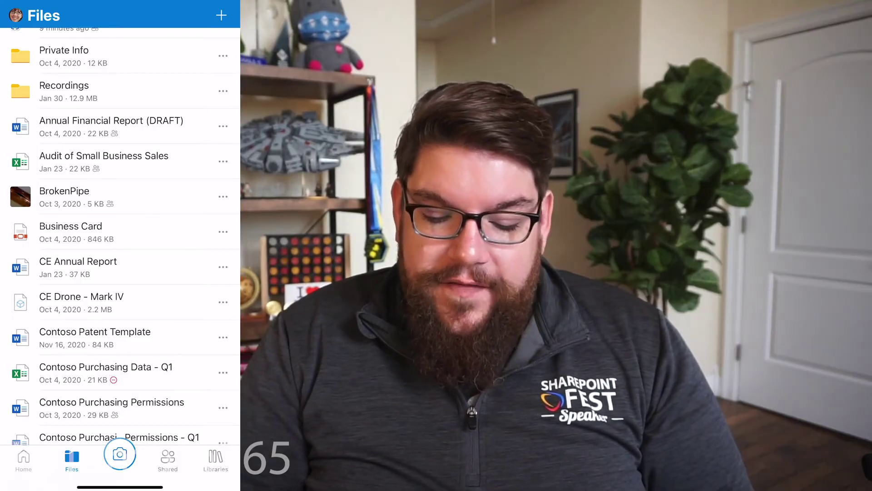
{"action": "left_click", "coordinate": [223, 126]}
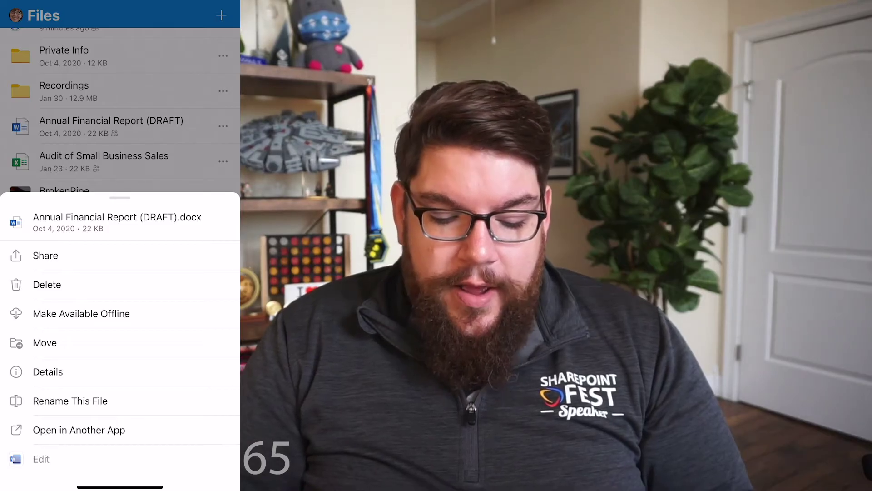
{"action": "key", "text": "Escape"}
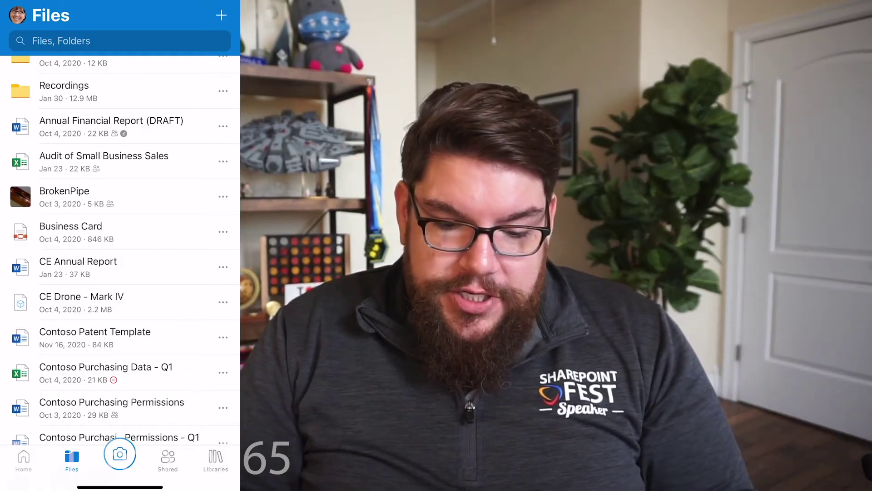
Examine the Offline Files and Shared Libraries sections on the mobile app's Home page
{"action": "left_click", "coordinate": [24, 458]}
{"action": "left_click_drag", "start_coordinate": [120, 136], "coordinate": [120, 391]}
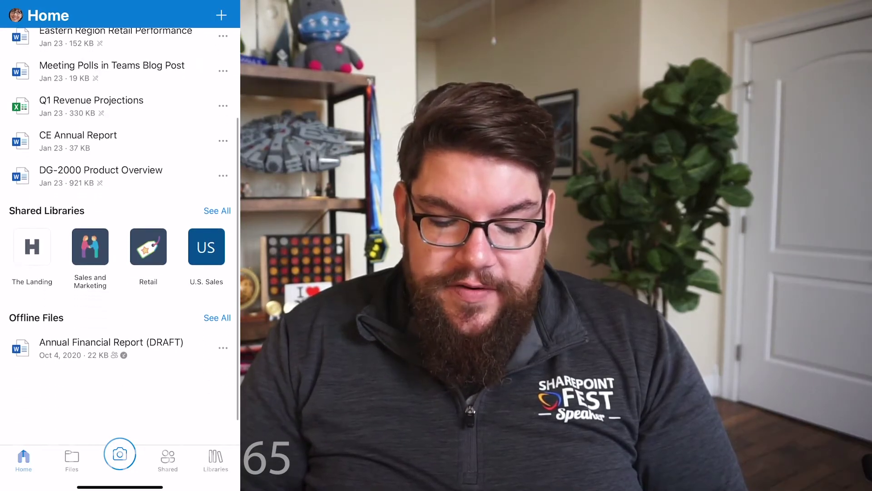
{"action": "left_click_drag", "start_coordinate": [206, 309], "coordinate": [37, 309]}
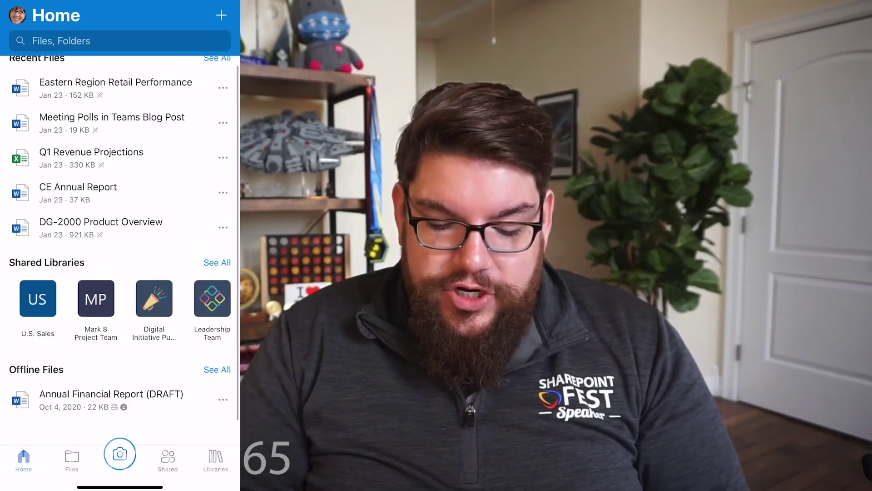
{"action": "left_click_drag", "start_coordinate": [181, 308], "coordinate": [95, 309]}
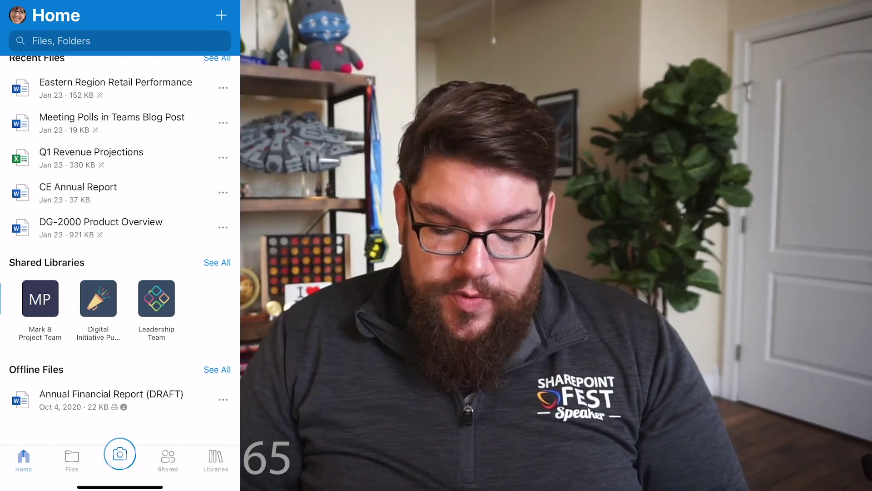
Expand the full list of shared libraries and open the Documents library of Mark 8 Project Team
{"action": "left_click", "coordinate": [216, 459]}
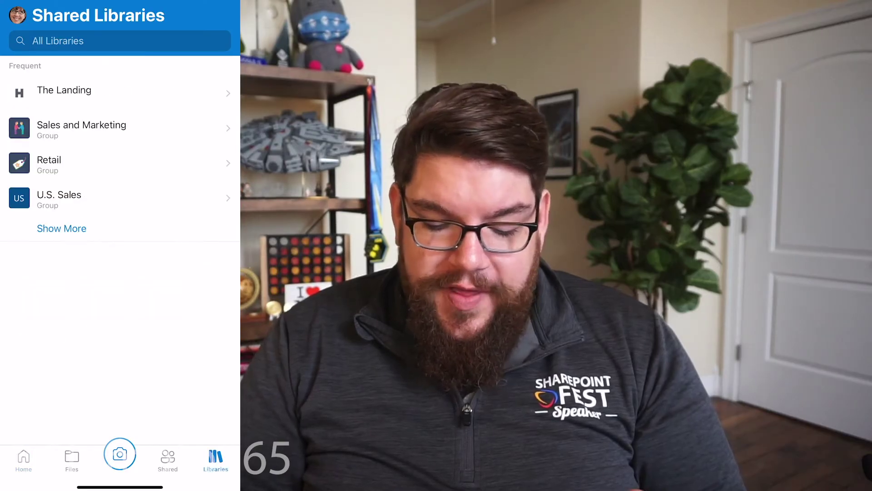
{"action": "left_click", "coordinate": [62, 228]}
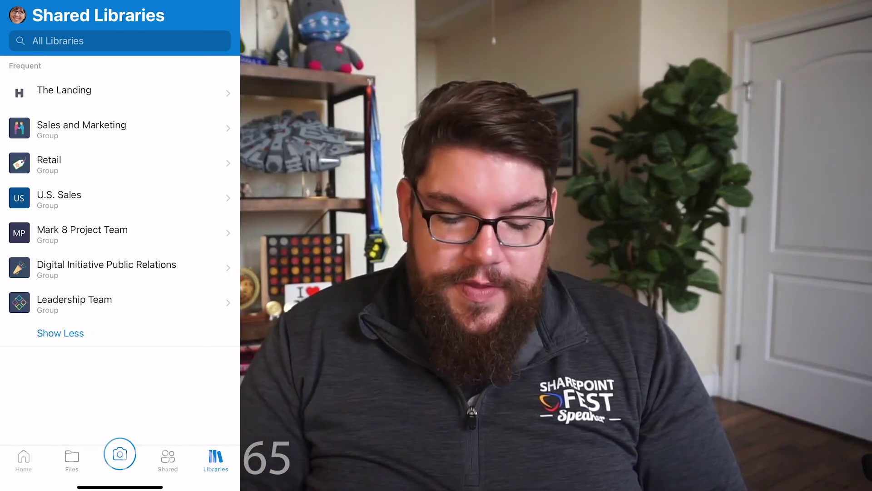
{"action": "left_click", "coordinate": [83, 232]}
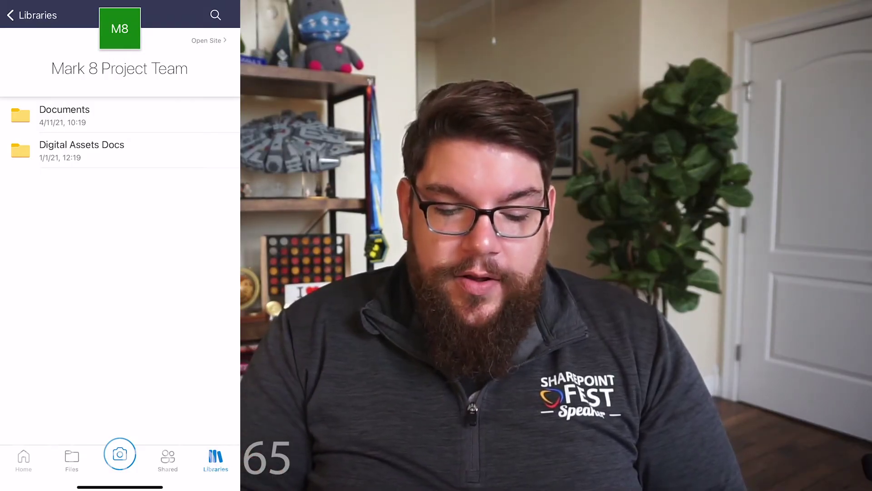
{"action": "left_click", "coordinate": [64, 115]}
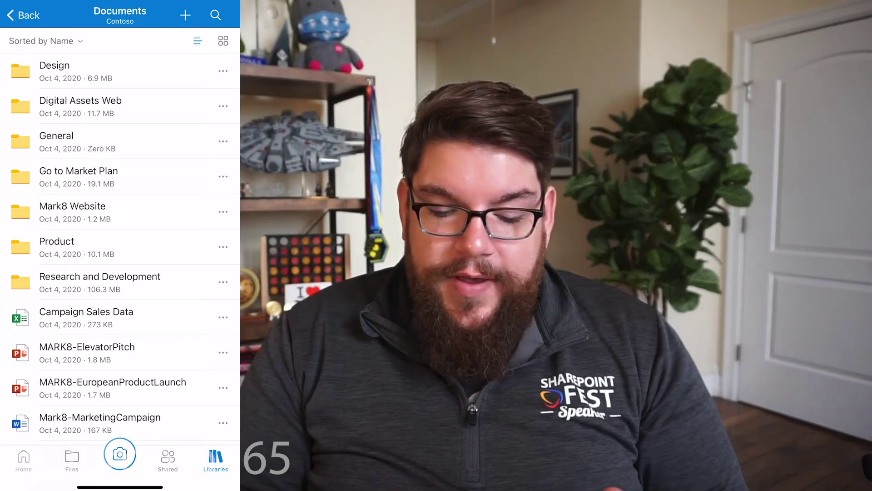
Make the Go to Market Plan folder available offline and check the Offline Files section on Home
{"action": "left_click", "coordinate": [223, 176]}
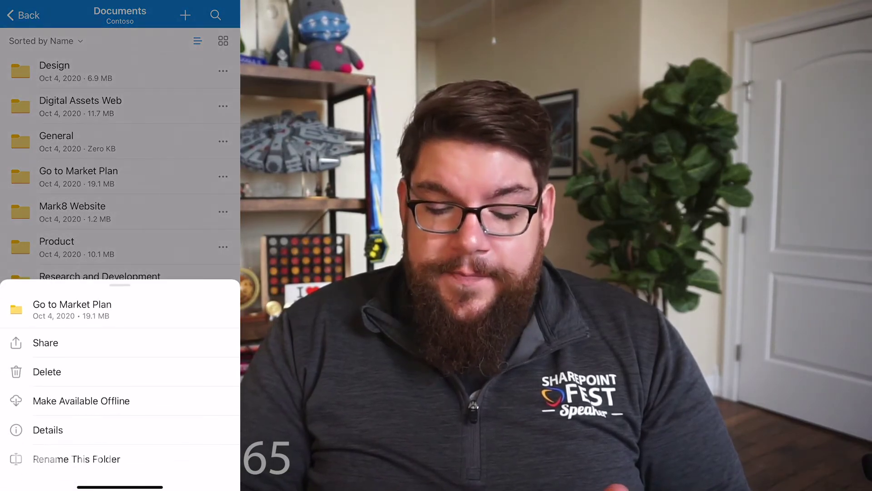
{"action": "left_click", "coordinate": [81, 401]}
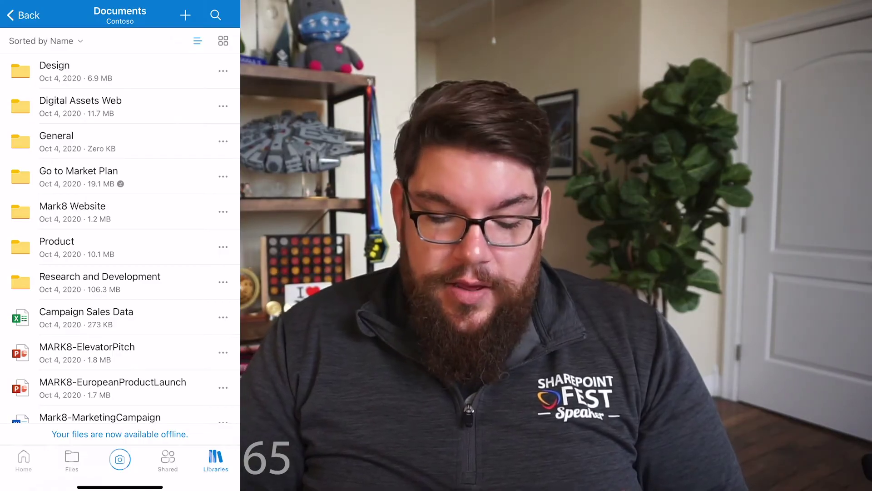
{"action": "left_click", "coordinate": [24, 460]}
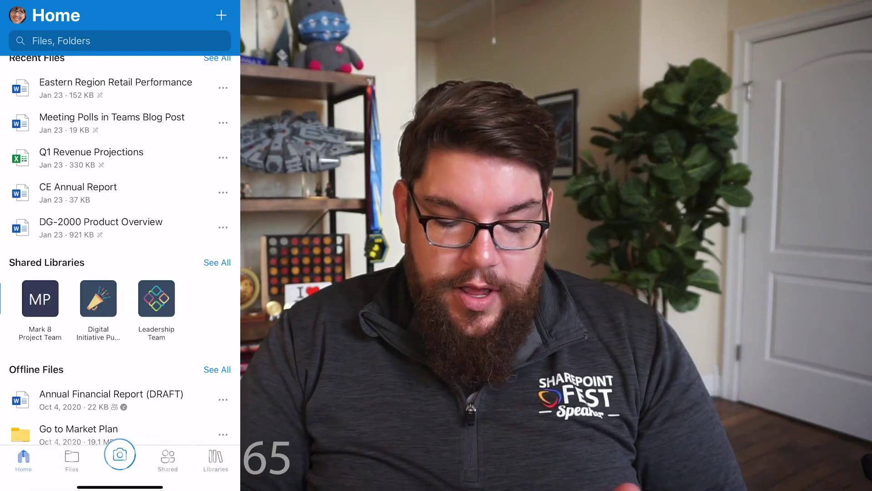
{"action": "scroll", "coordinate": [120, 237], "scroll_direction": "down", "scroll_amount": 3}
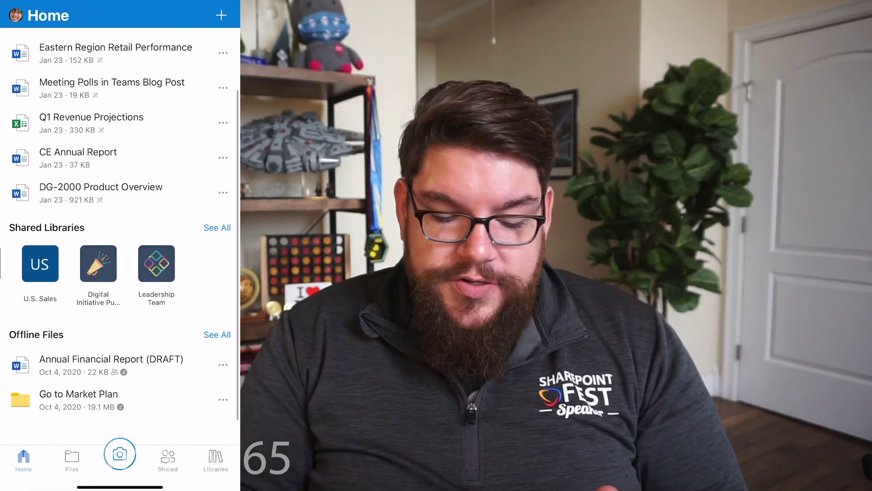